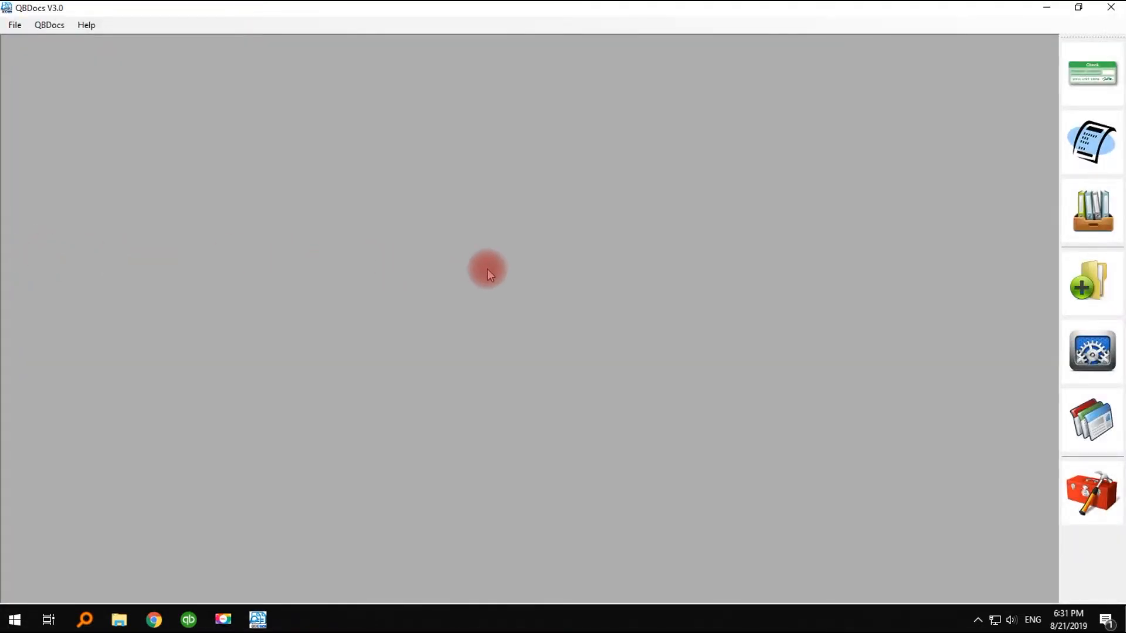
- Open the system preferences and fit the bank account table's columns to their contents
left_click(1100, 350)
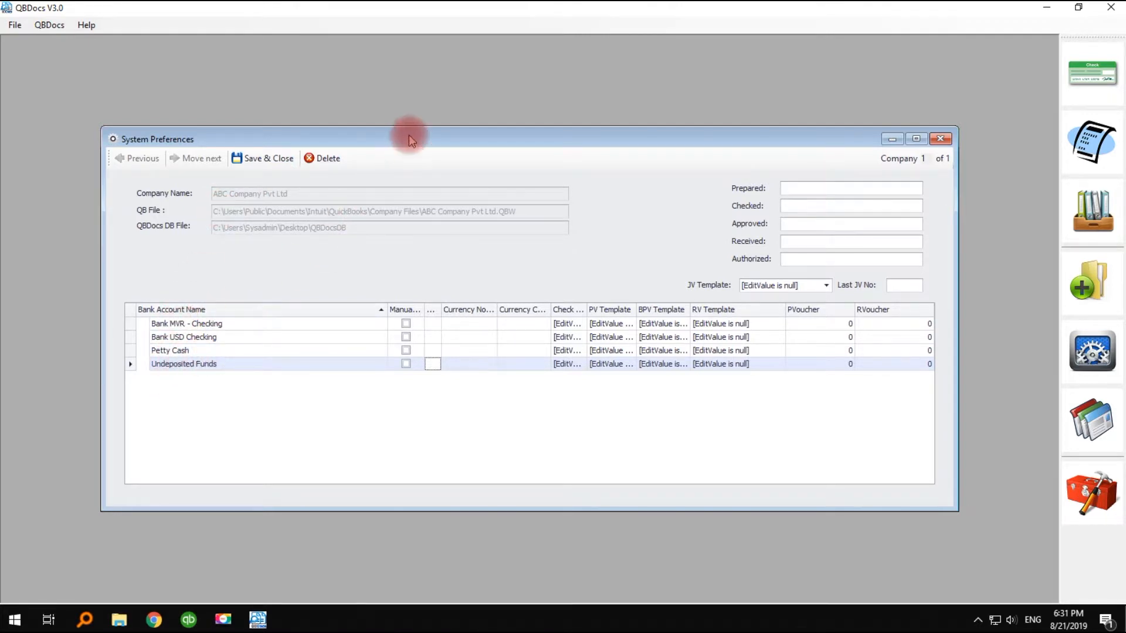
left_click_drag(409, 134, 402, 124)
right_click(364, 302)
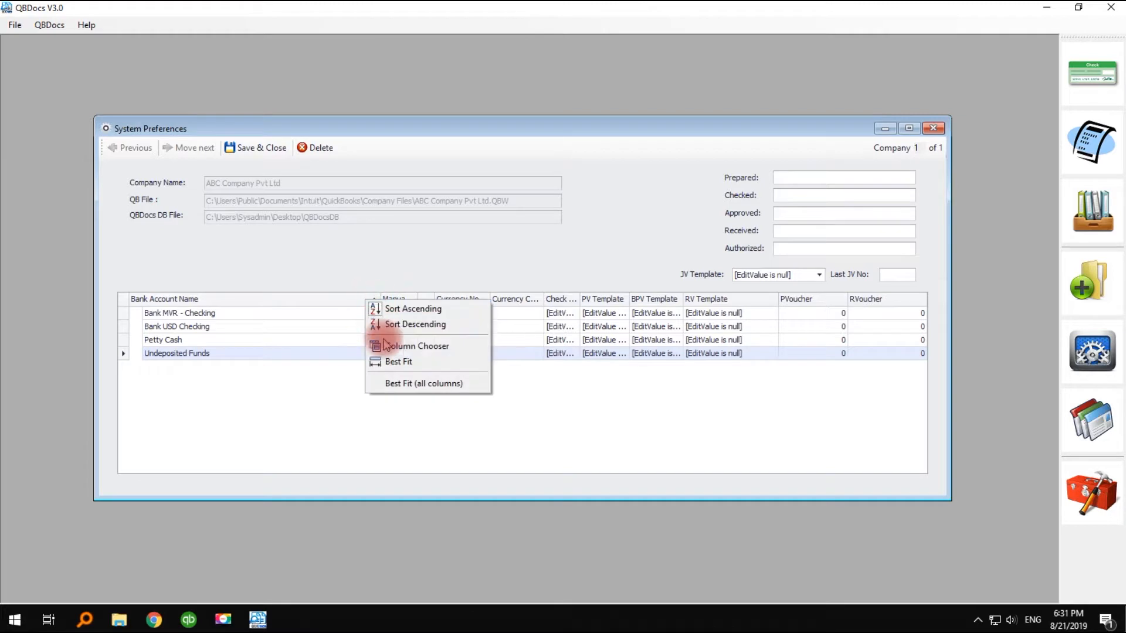
left_click(381, 359)
- Set the currency notes to Rufiyaa and the currency coins to Laari for the Bank MVR - Checking account
left_click(344, 314)
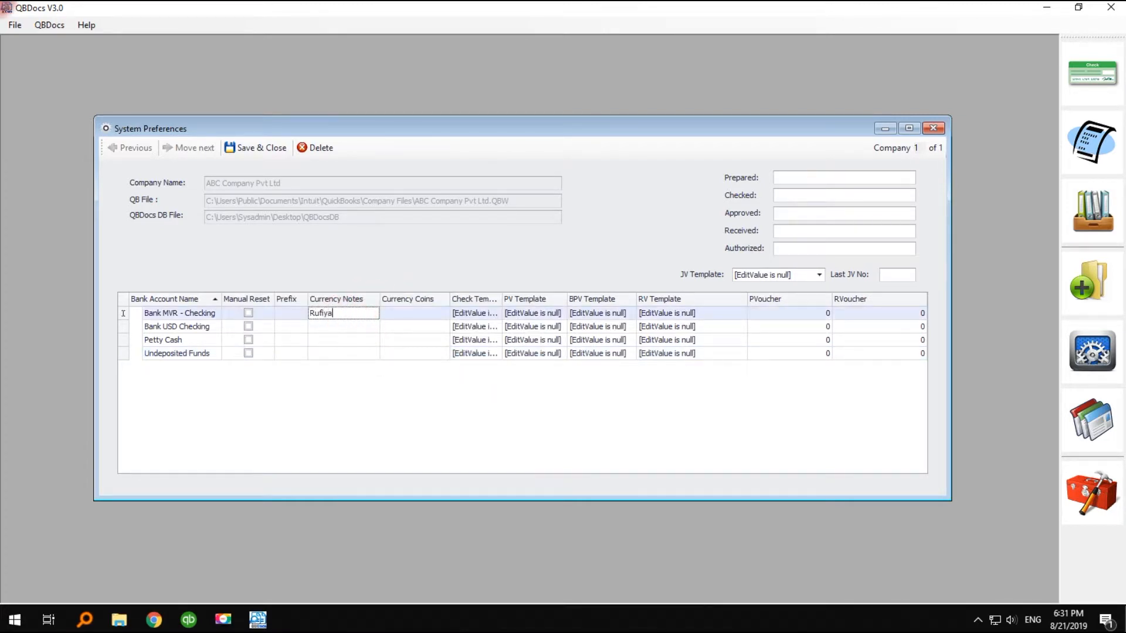
left_click(408, 313)
type("Laari")
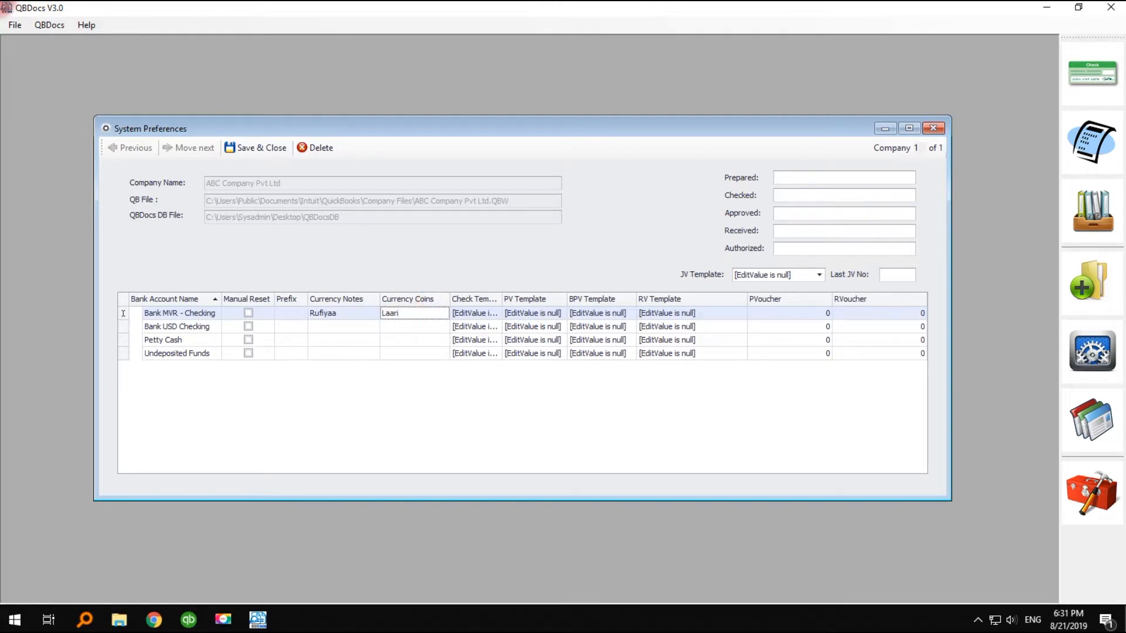
- Set the currency notes to Dollar and the currency coins to Cent for the Bank USD Checking account
left_click(356, 323)
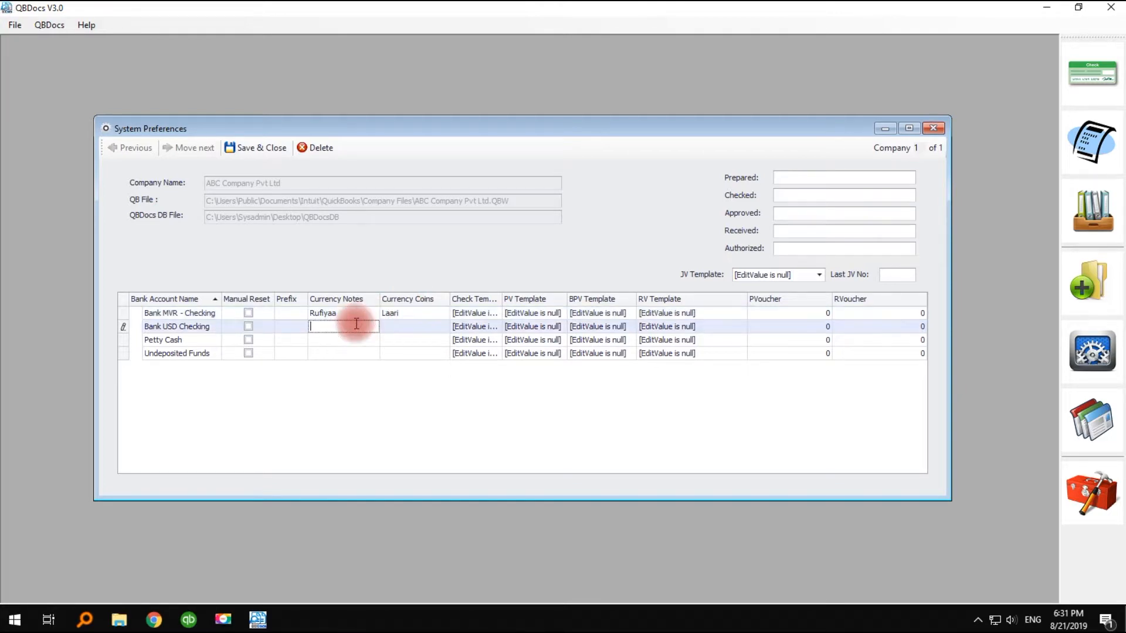
type("Dollar")
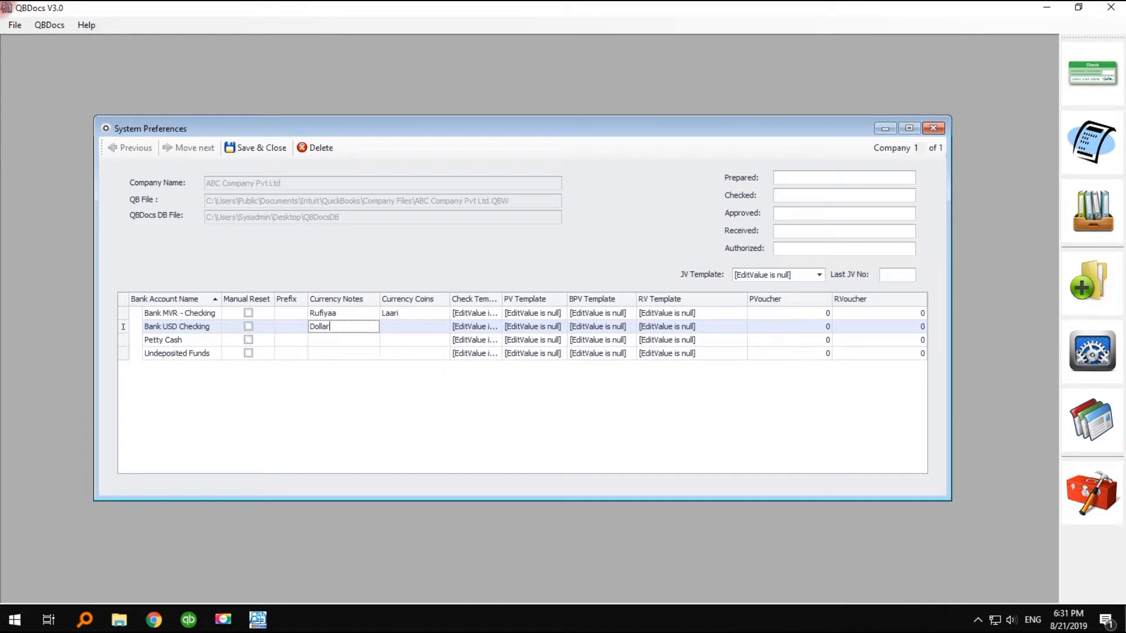
left_click(361, 322)
left_click(395, 323)
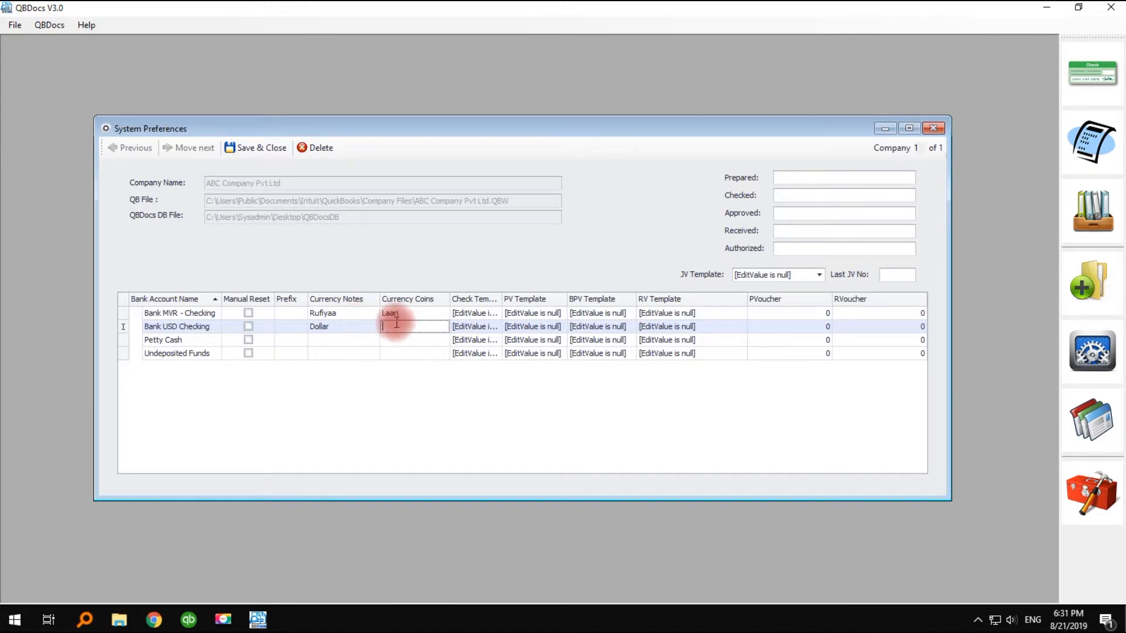
type("Co")
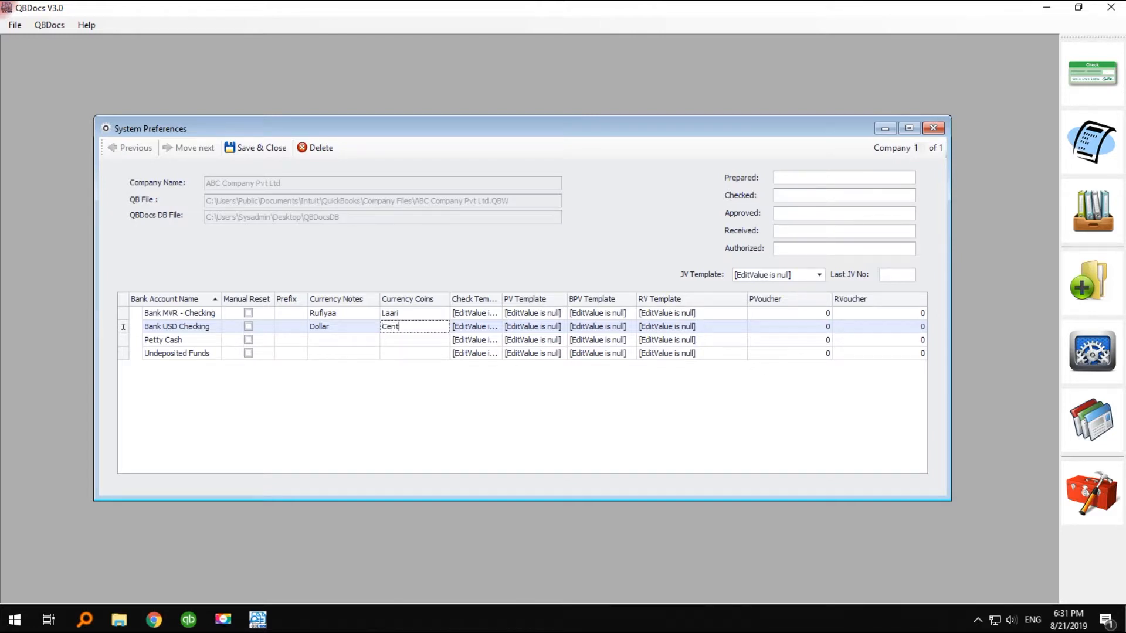
- Widen the Check Template column and assign the BML MVR Cheque template to Bank MVR - Checking
left_click(494, 315)
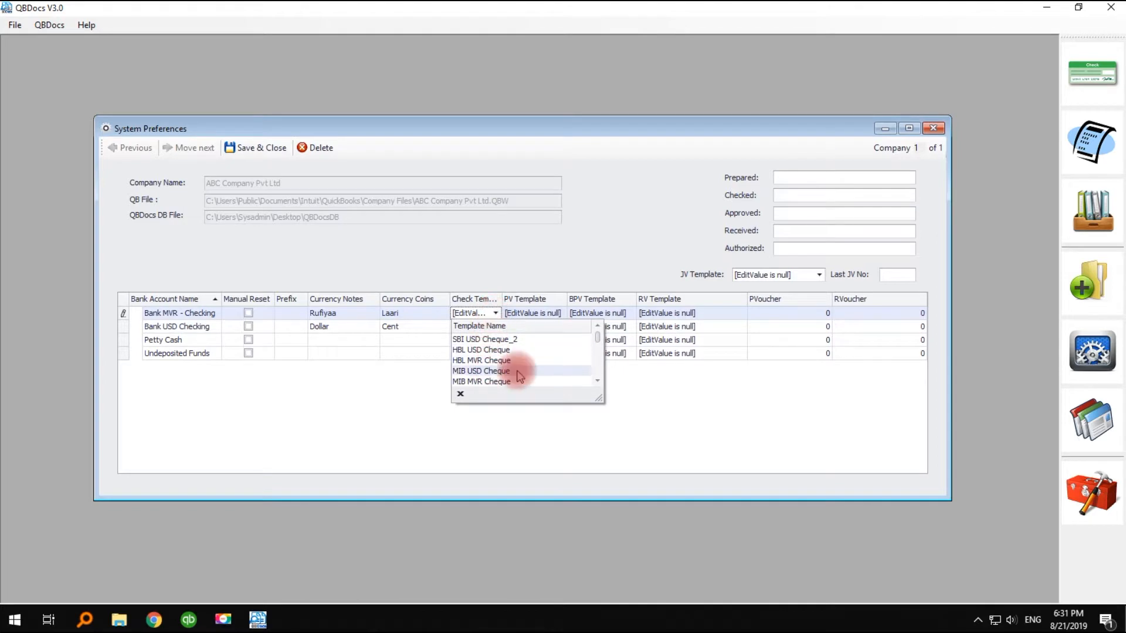
scroll(597, 345, "down", 3)
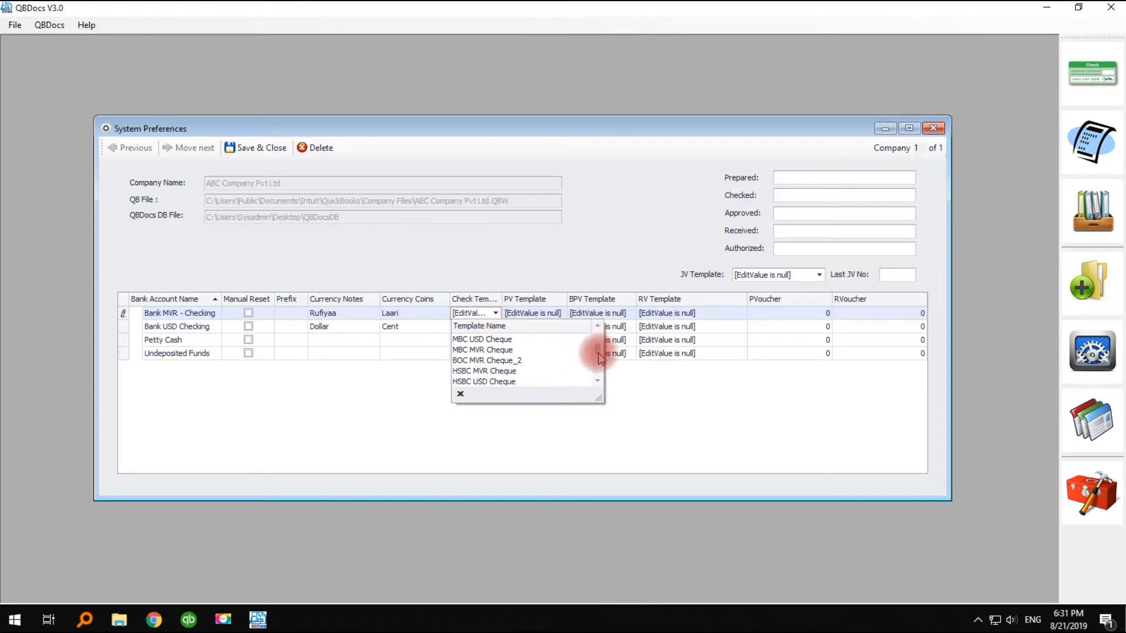
left_click_drag(501, 300, 535, 301)
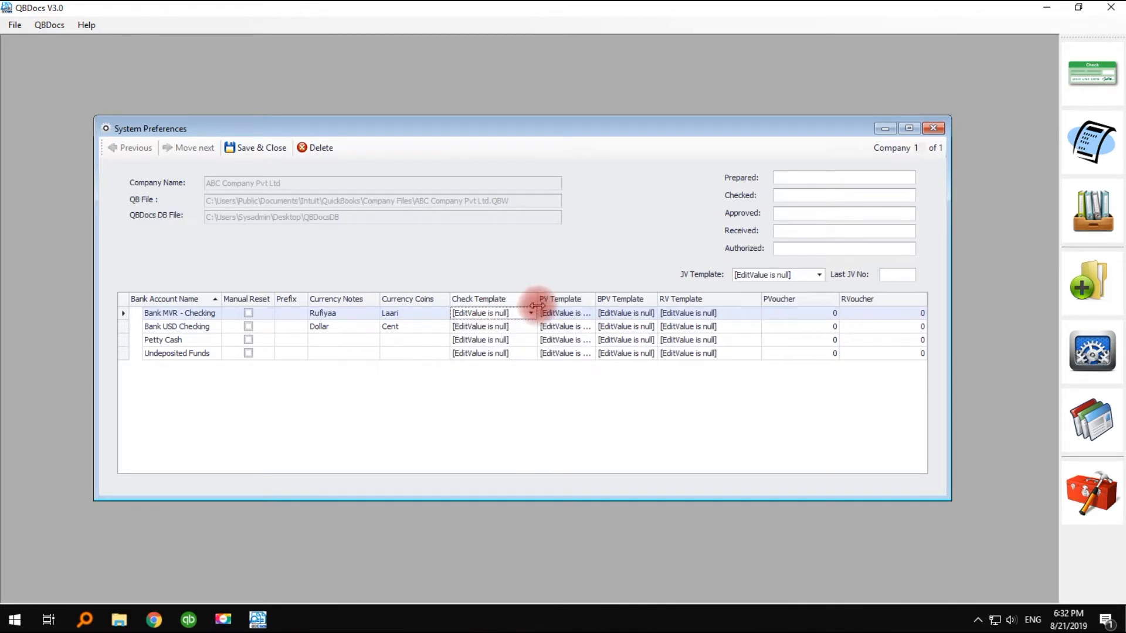
left_click(531, 313)
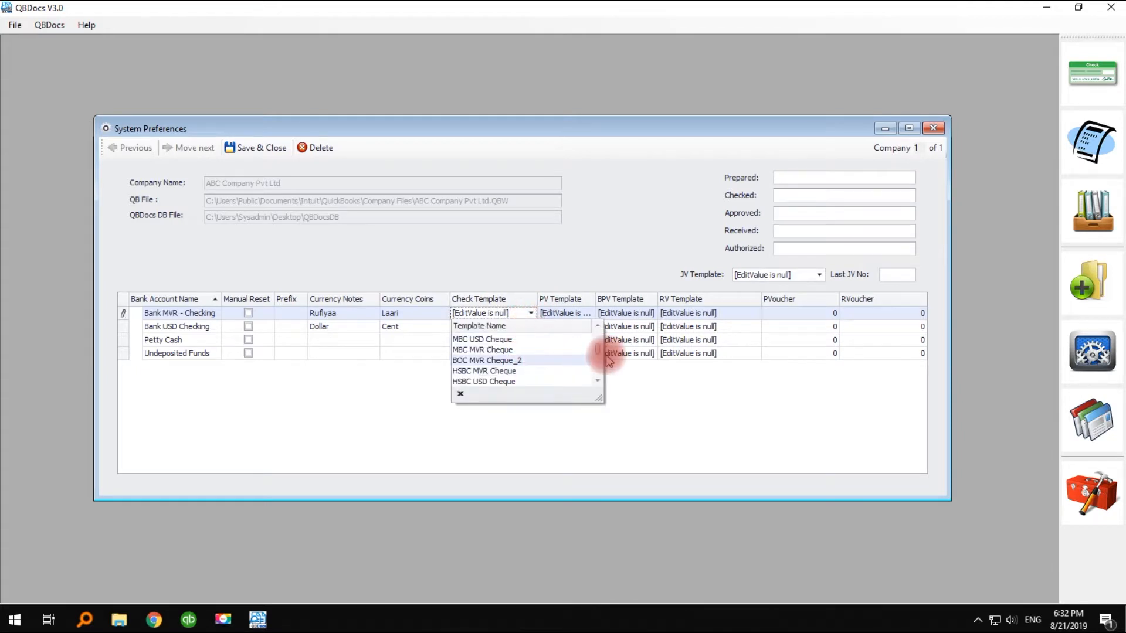
left_click_drag(595, 352, 591, 367)
scroll(593, 351, "up", 2)
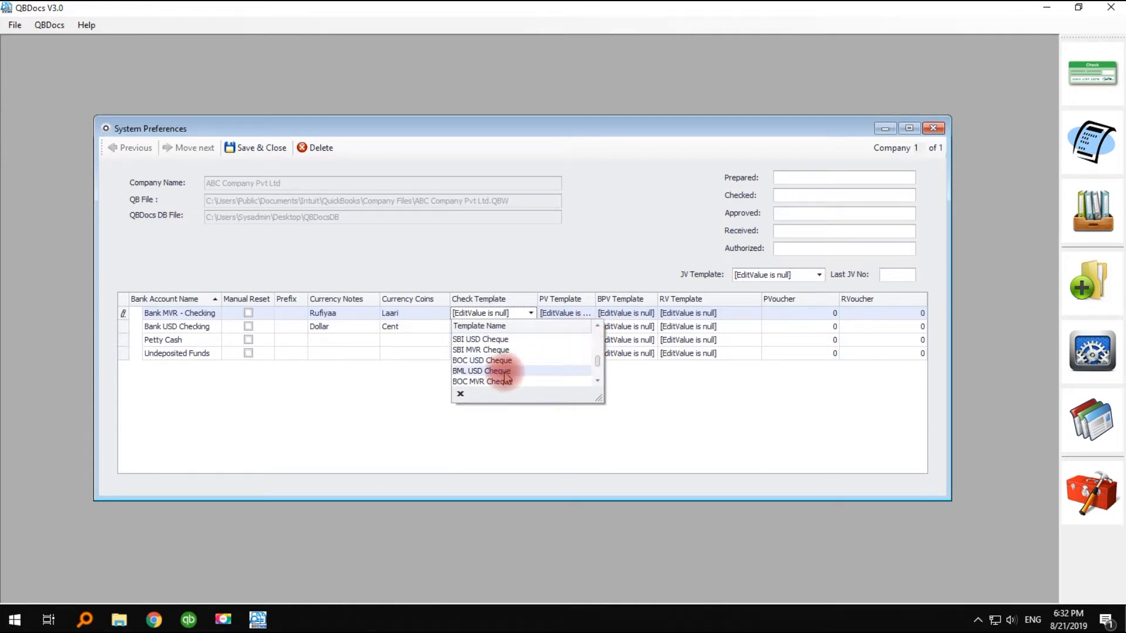
scroll(596, 359, "up", 2)
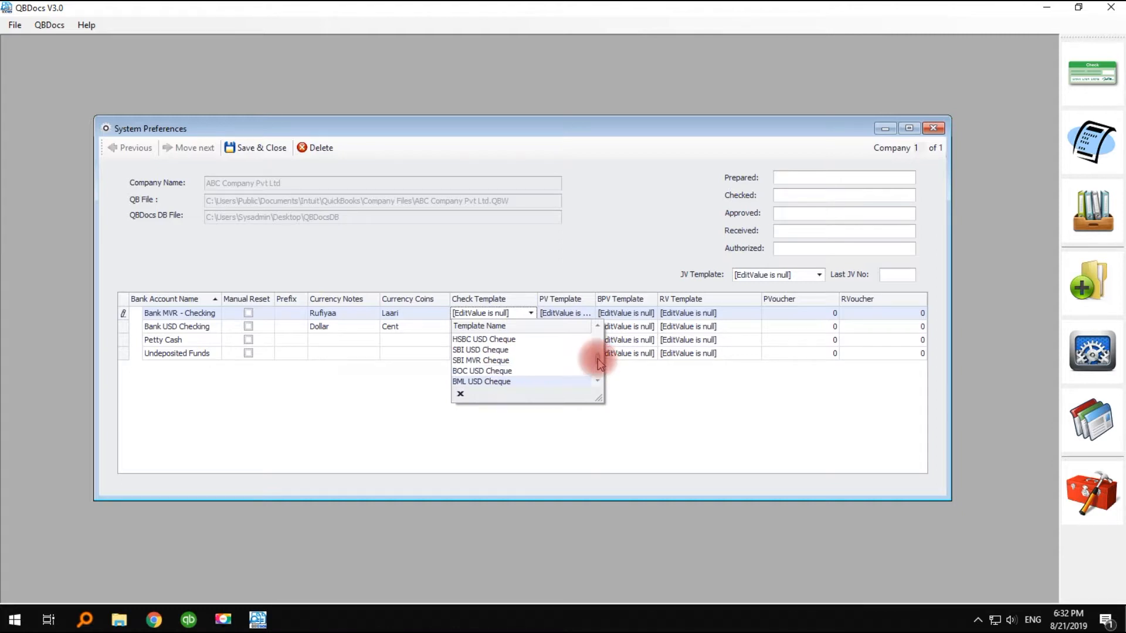
mouse_move(598, 354)
left_mouse_down()
mouse_move(595, 331)
mouse_move(597, 371)
left_mouse_up()
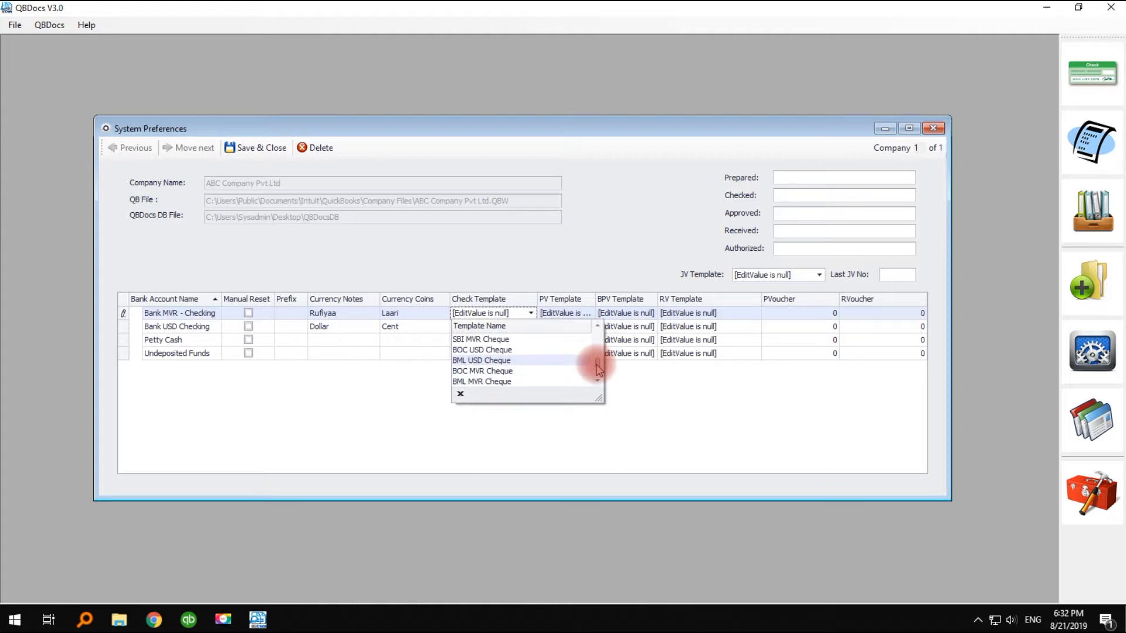
left_click(496, 381)
- Assign the ICS Payment Voucher, ICS Bill Payment and ICS Receipt templates to Bank MVR - Checking as its PV, BPV and RV templates
left_click(551, 313)
left_click(572, 339)
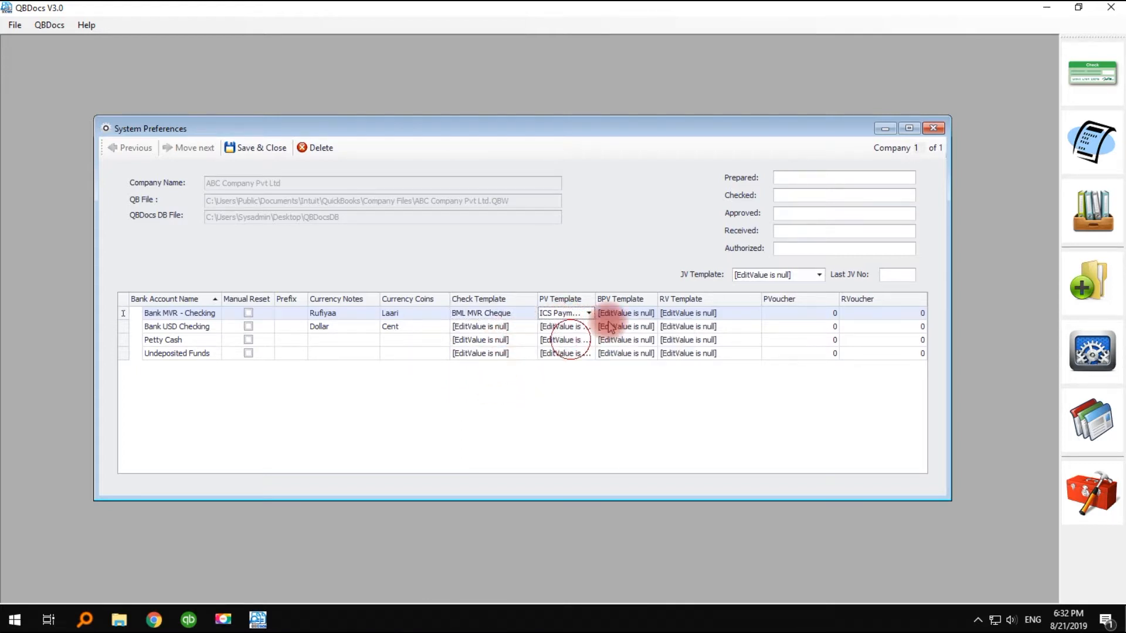
left_click(624, 313)
left_click(641, 340)
left_click(707, 313)
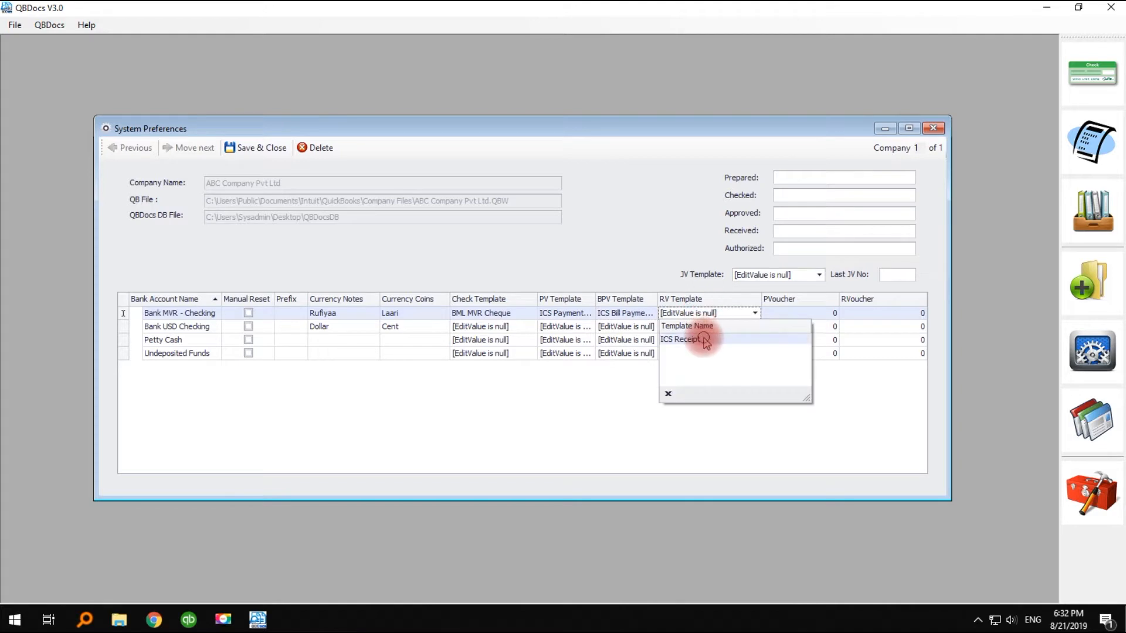
left_click(701, 338)
- Assign the BML USD Cheque_2 check template to the Bank USD Checking account
left_click(490, 327)
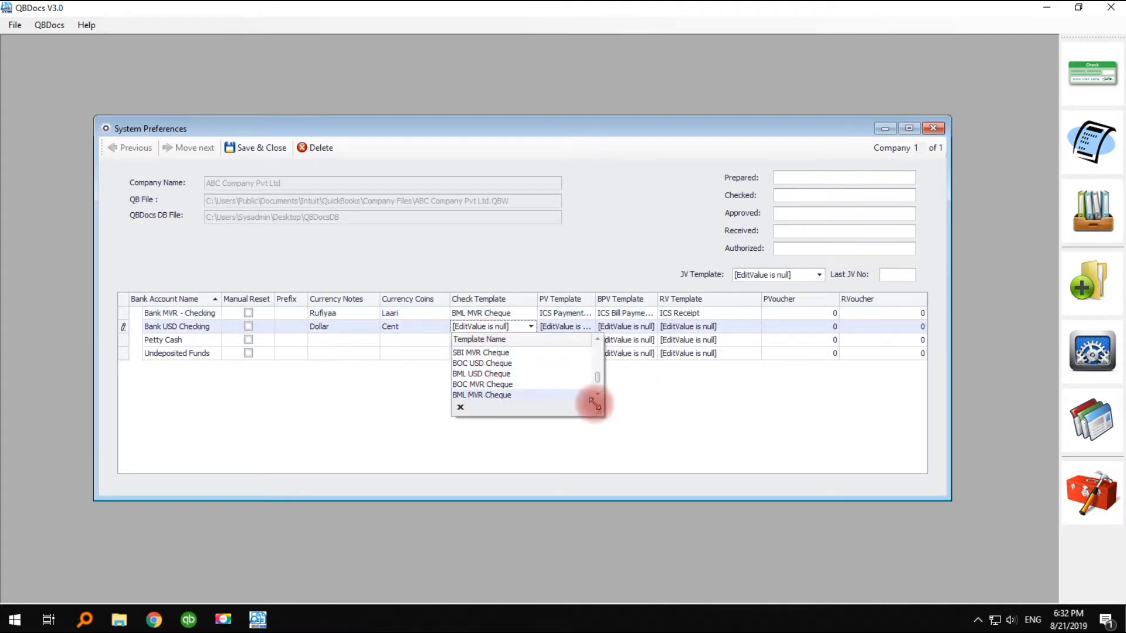
left_click_drag(598, 375, 601, 385)
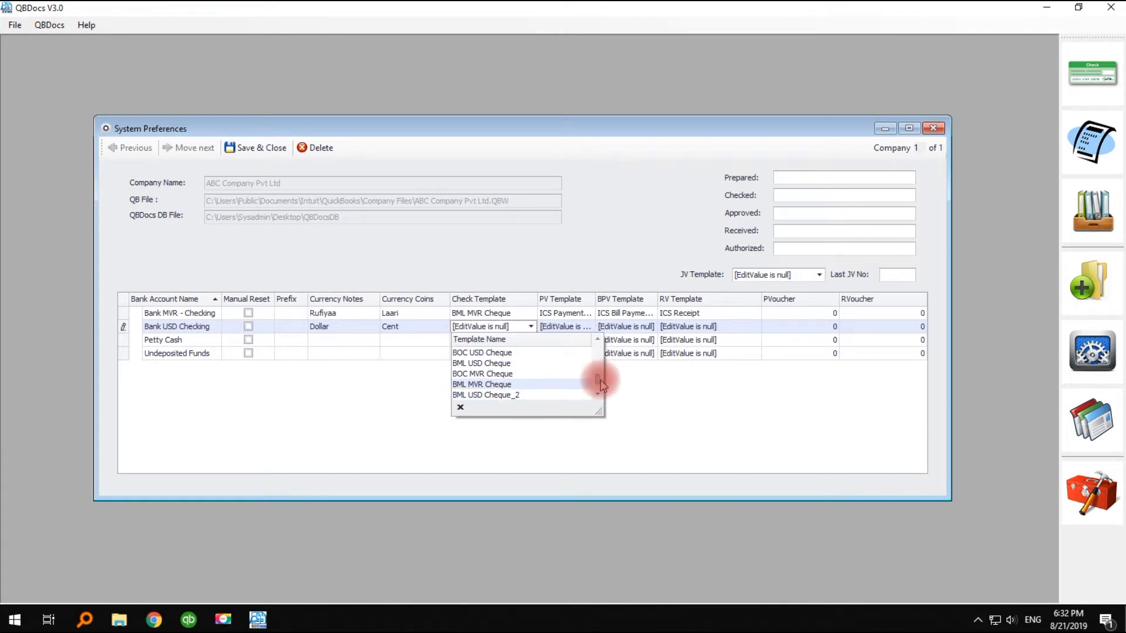
left_click(481, 394)
- Set Bank USD Checking's PV, BPV and RV templates to ICS Payment Voucher, ICS Bill Payment and ICS Receipt
left_click(586, 328)
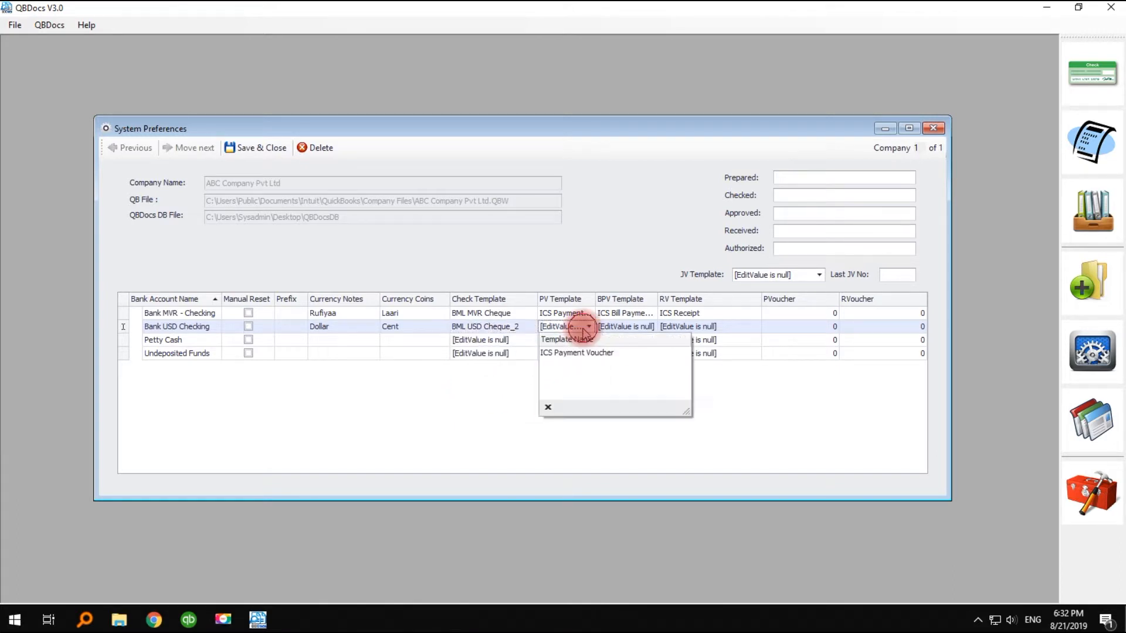
left_click(582, 352)
left_click(647, 326)
left_click(645, 353)
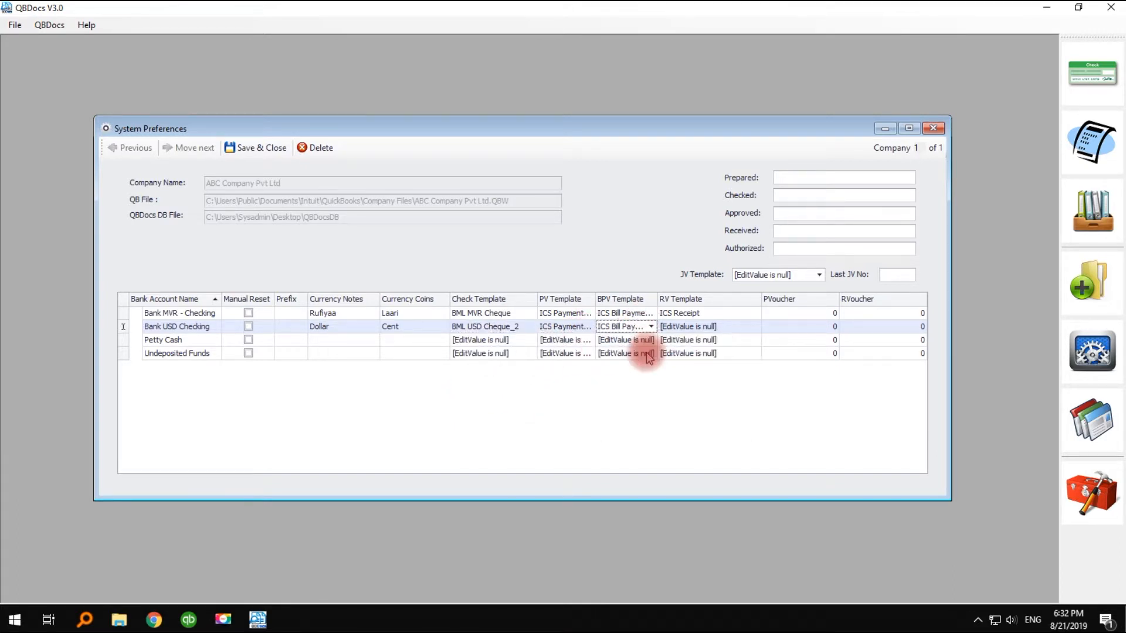
left_click(674, 326)
left_click(695, 345)
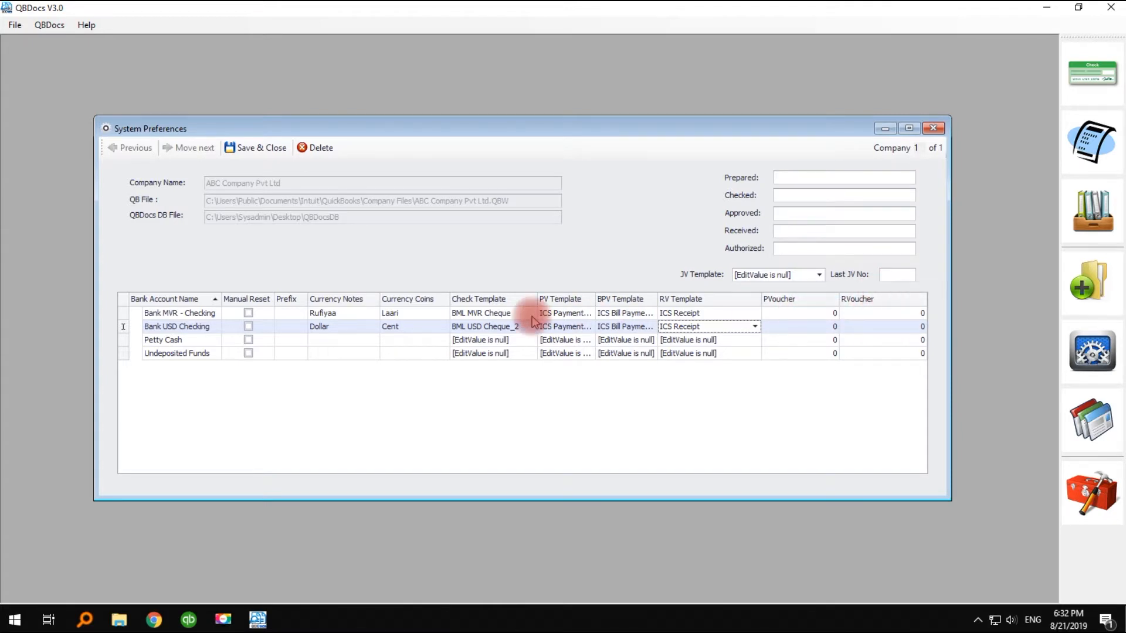
- Set the Petty Cash account's currency notes to Rufiyaa and its currency coins to Laari
left_click(325, 341)
type("R")
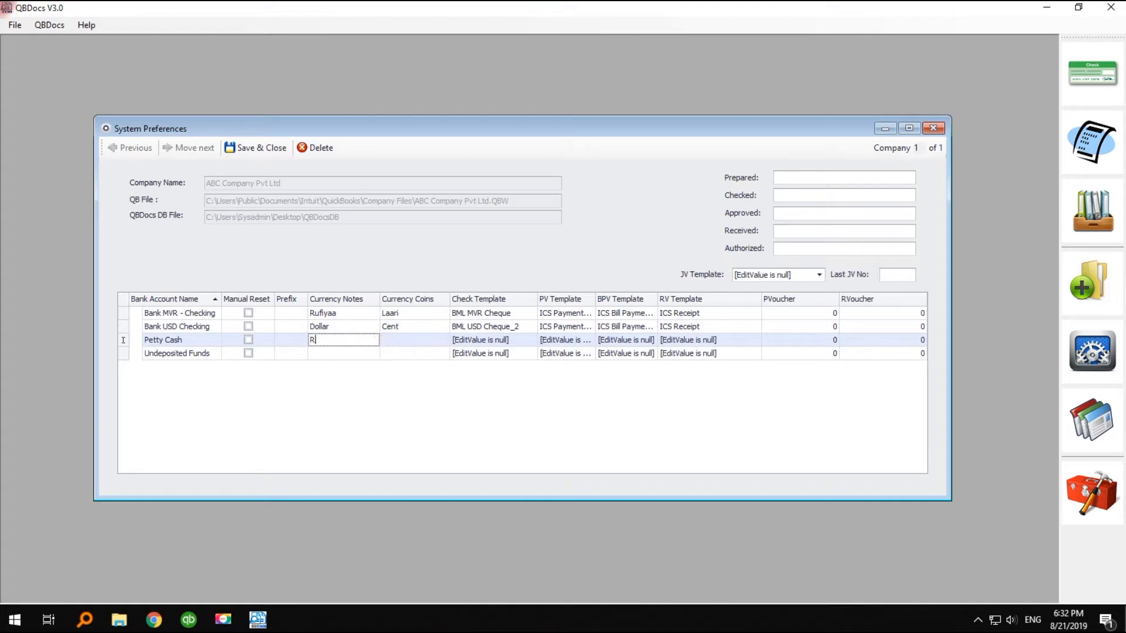
type("ufiyaa")
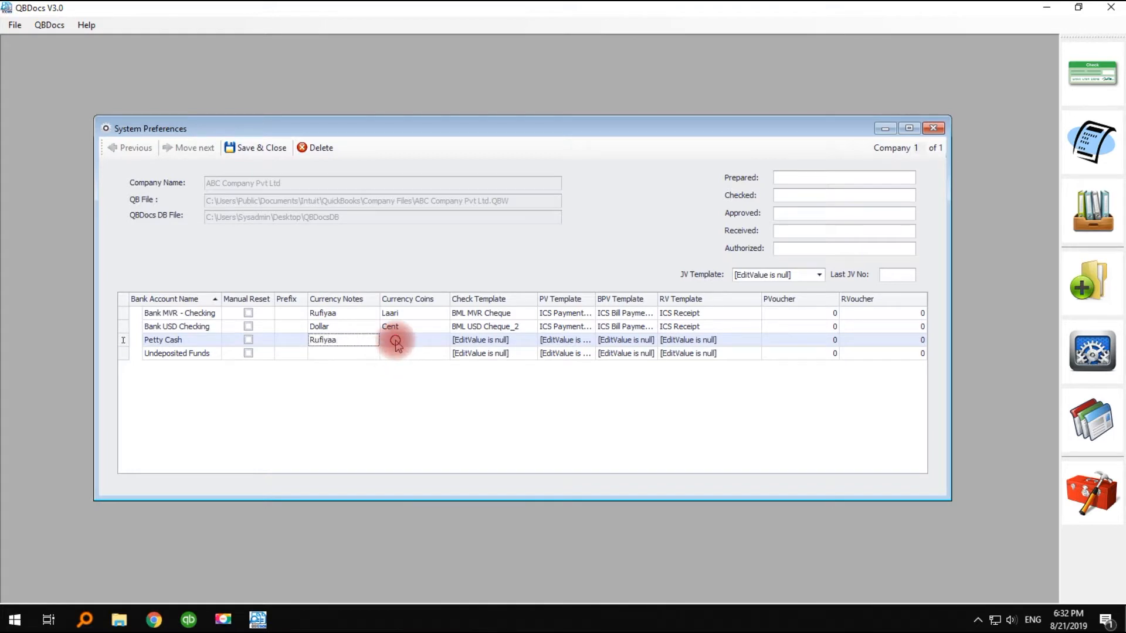
left_click(396, 341)
type("Laa")
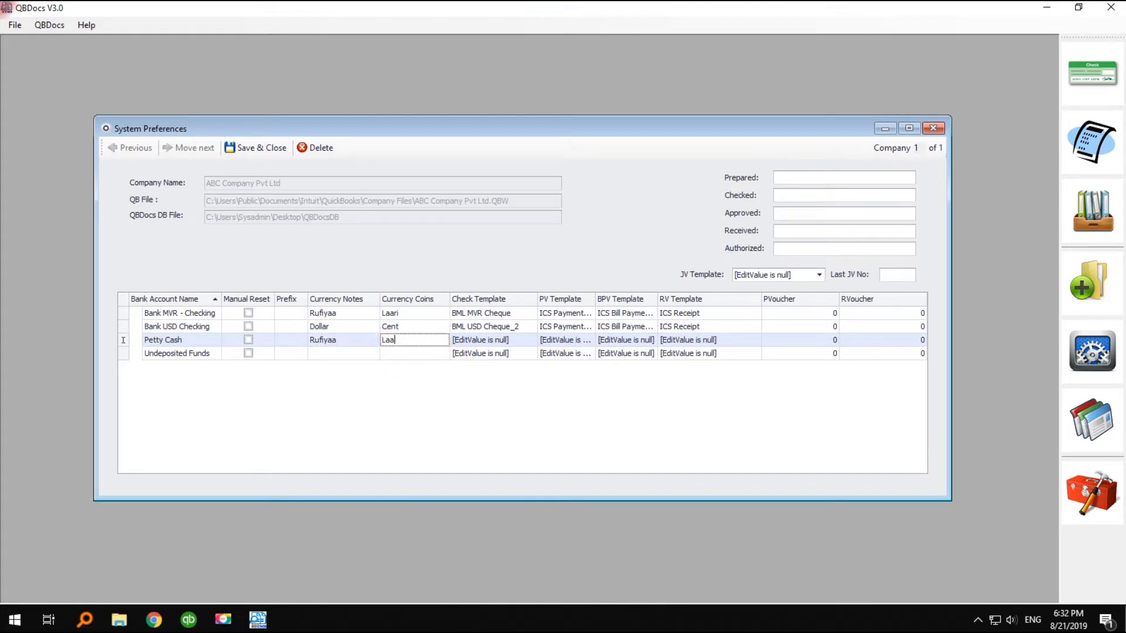
type("ri")
- Set the Petty Cash account's check template to NOT NEEDED
left_click(469, 340)
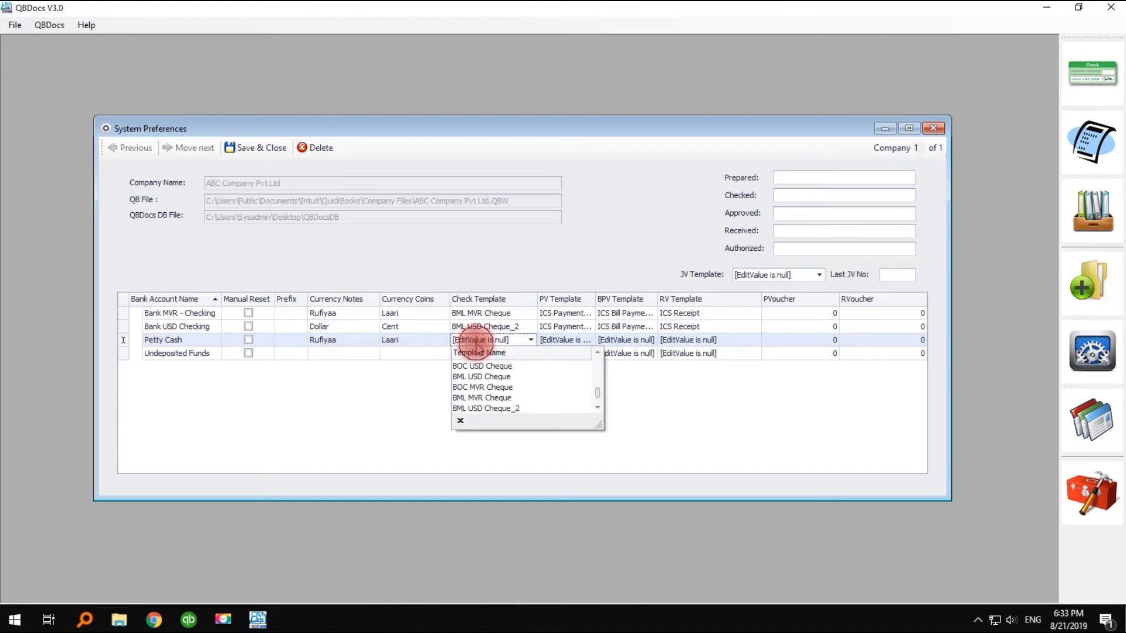
scroll(595, 395, "down", 1)
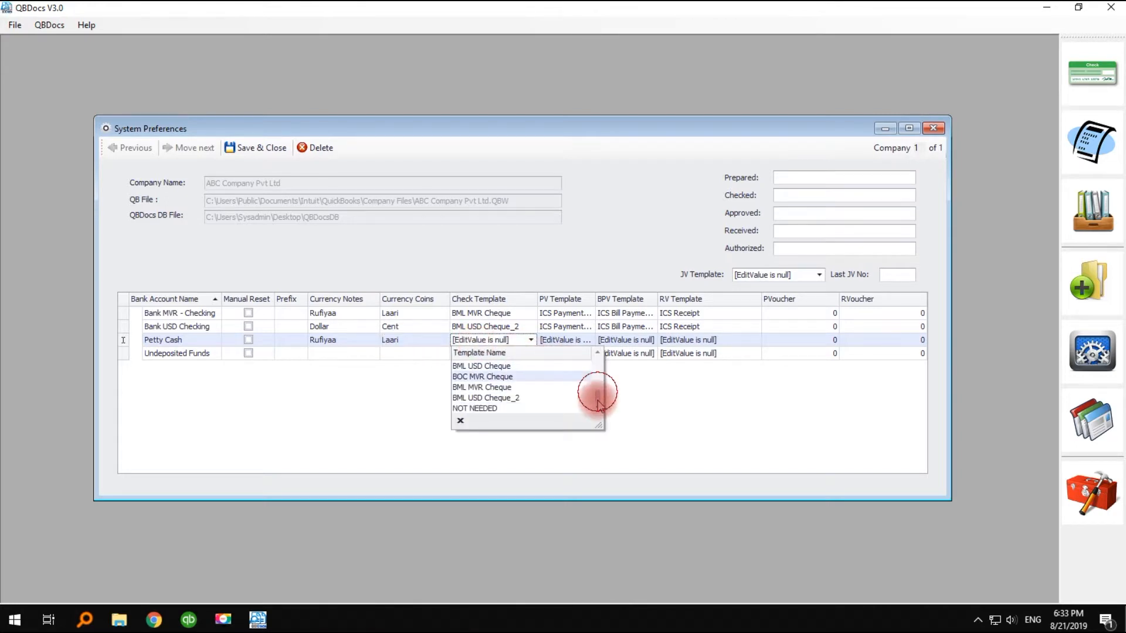
left_click(476, 409)
- Set Petty Cash's PV, BPV and RV templates to ICS Payment Voucher, ICS Bill Payment and ICS Receipt
left_click(566, 340)
left_click(571, 366)
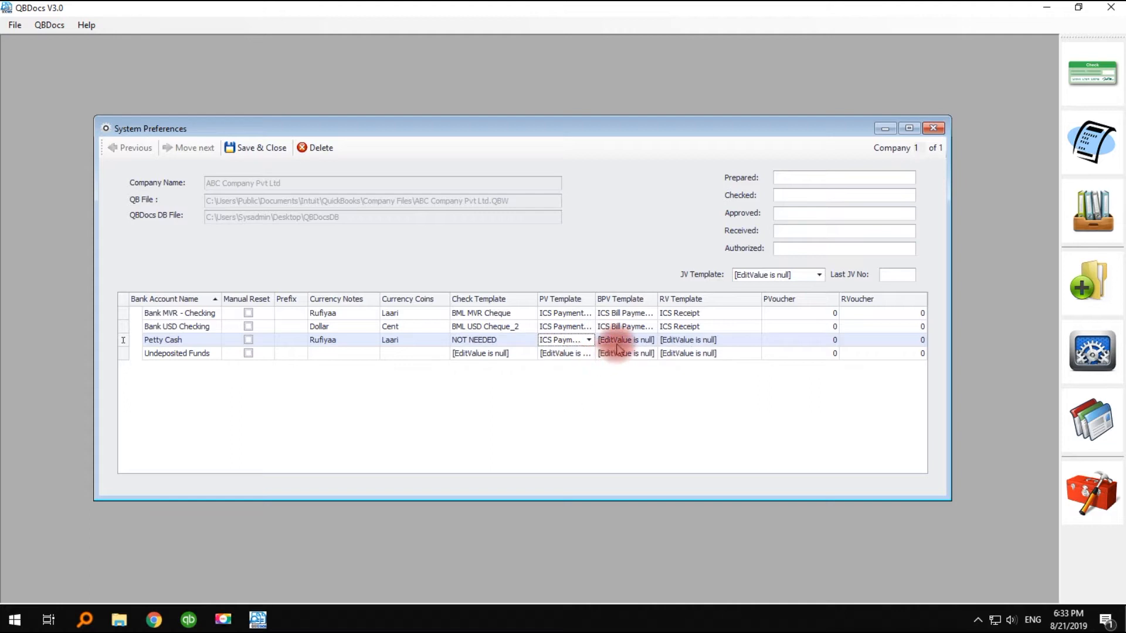
left_click(618, 346)
left_click(680, 366)
left_click(698, 340)
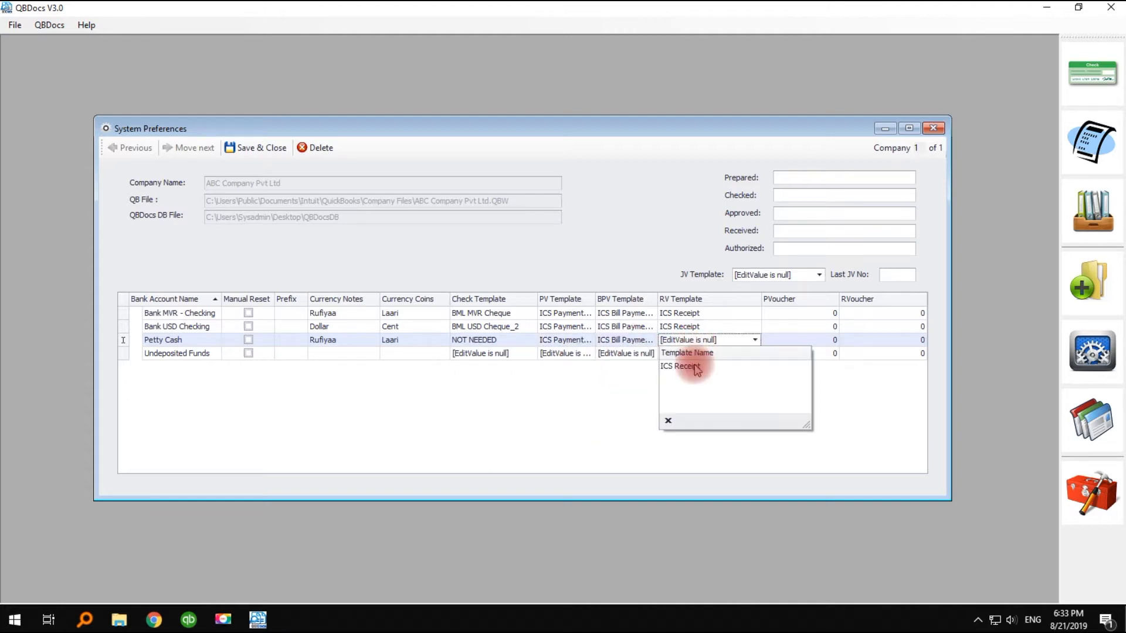
left_click(680, 366)
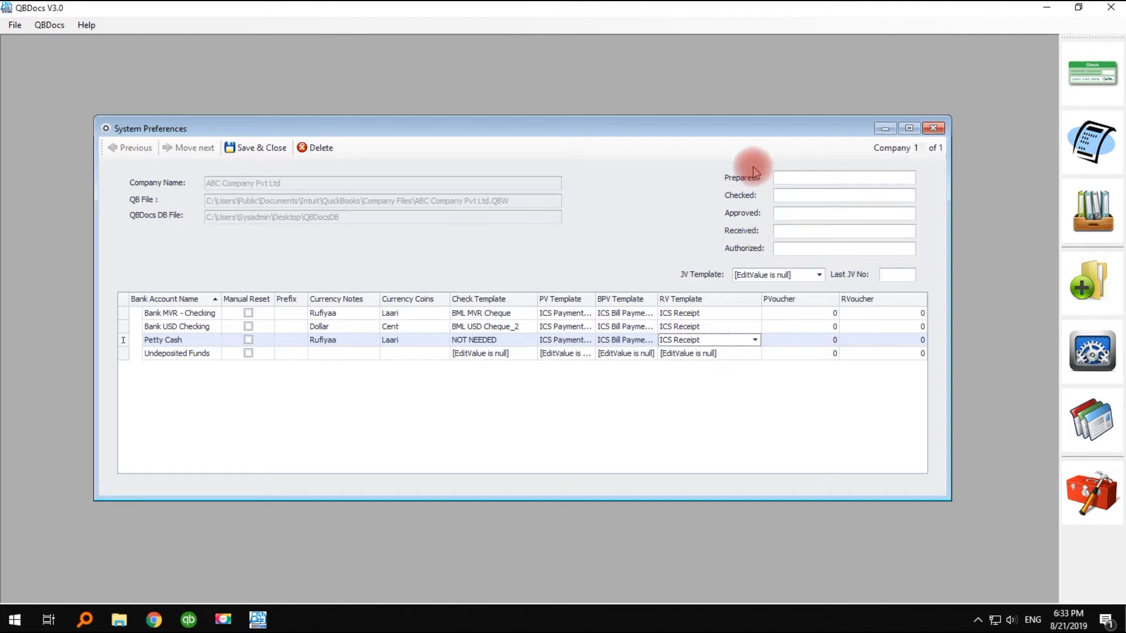
- Enter the signatories' names for Prepared, Checked, Approved and Authorized, leaving Received blank, and save and close the preferences
left_click(793, 178)
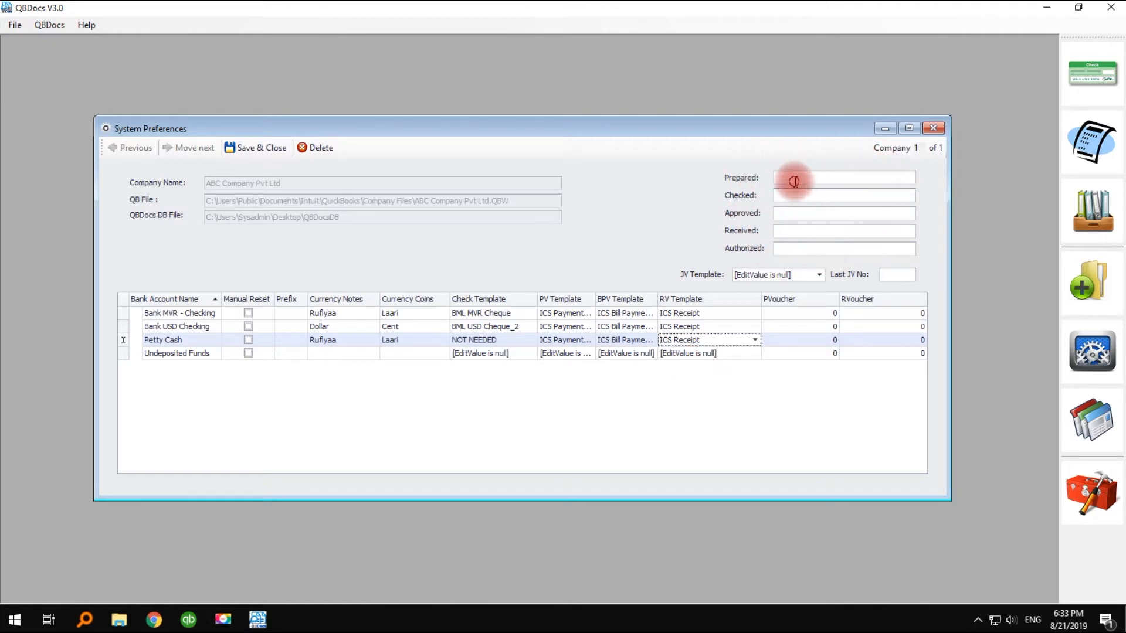
type("Ahmed")
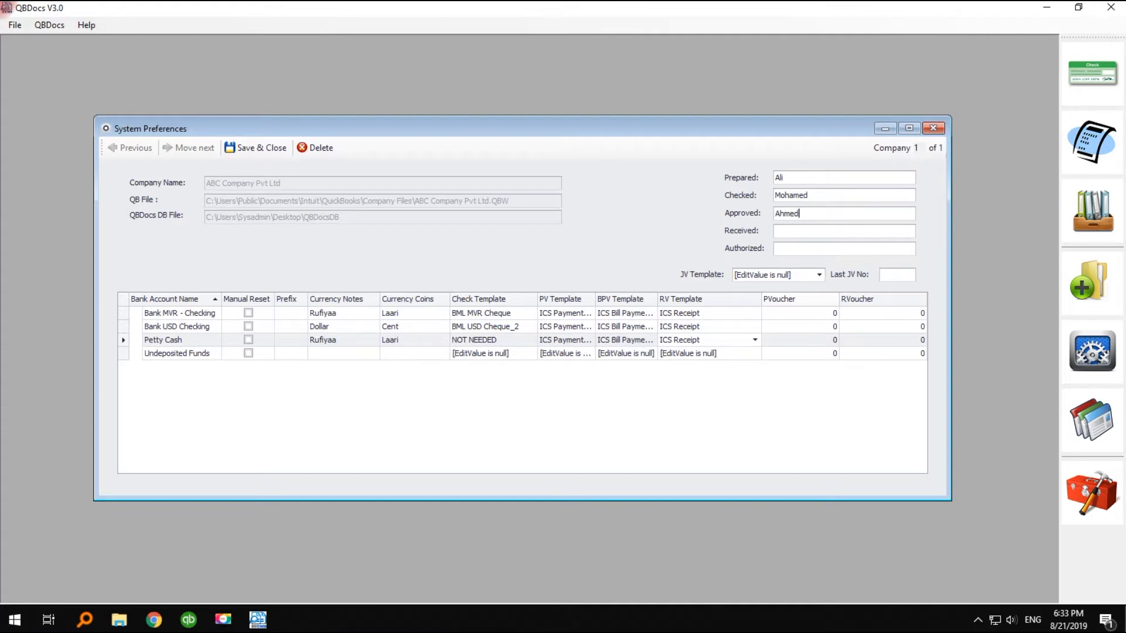
left_click(778, 230)
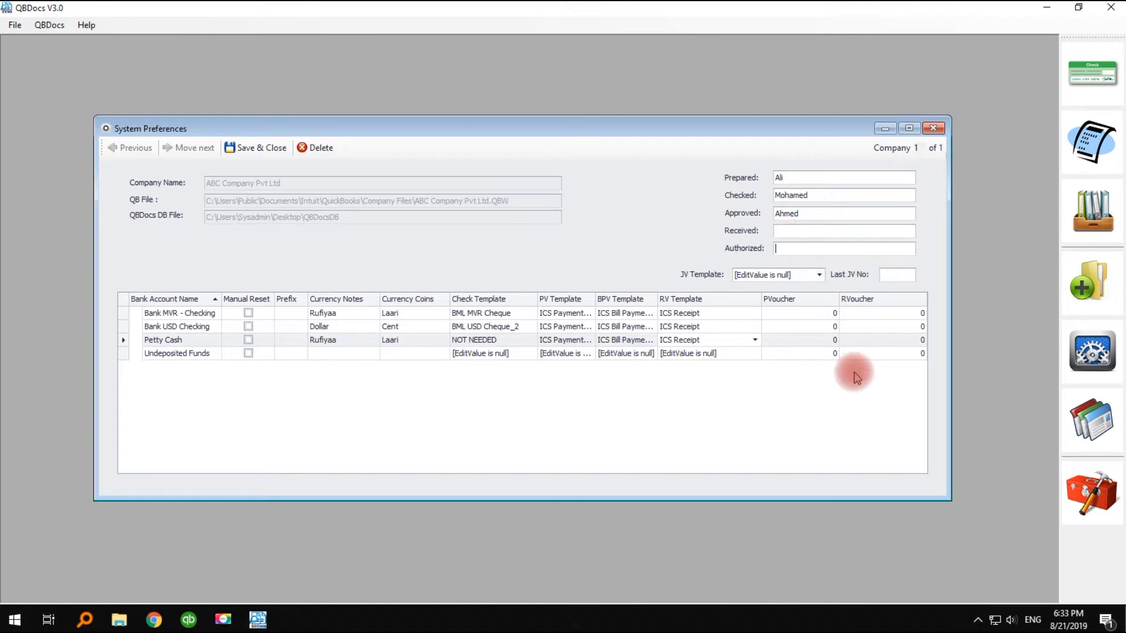
type("Ismail")
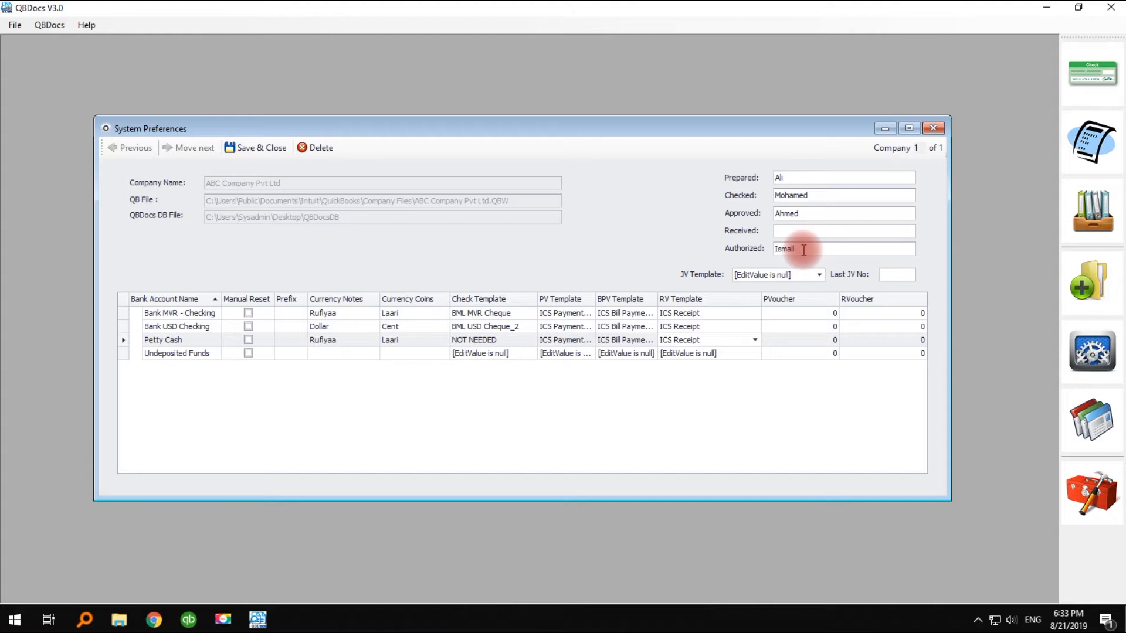
left_click(240, 155)
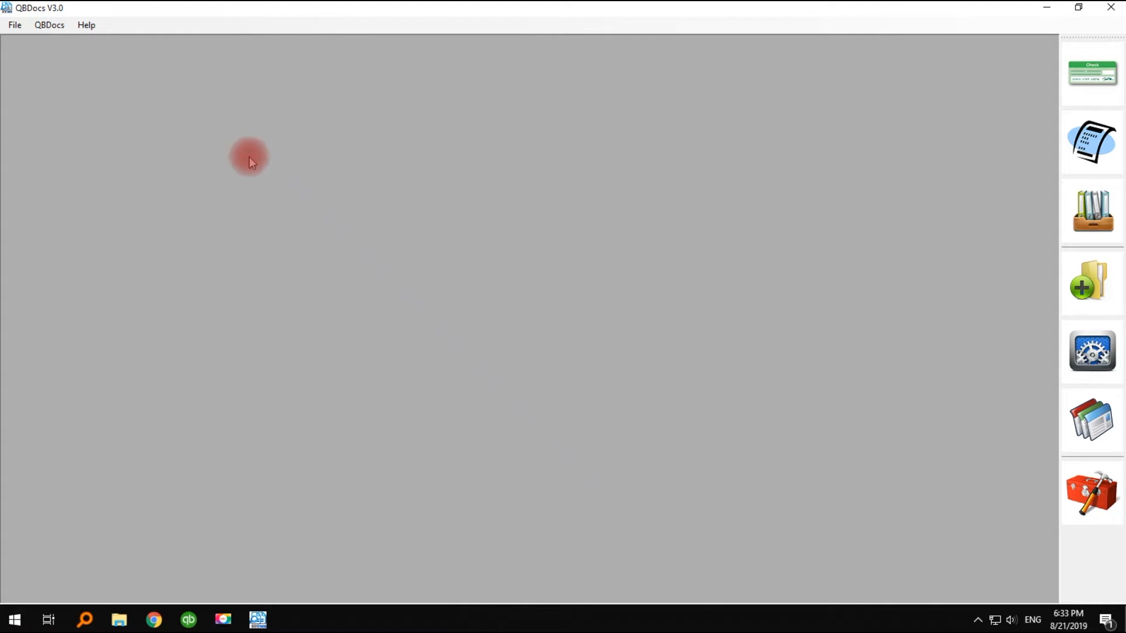
- Open the design templates and copy the ICS Payment Voucher template as a new template named ABC Payment Voucher
left_click(1089, 429)
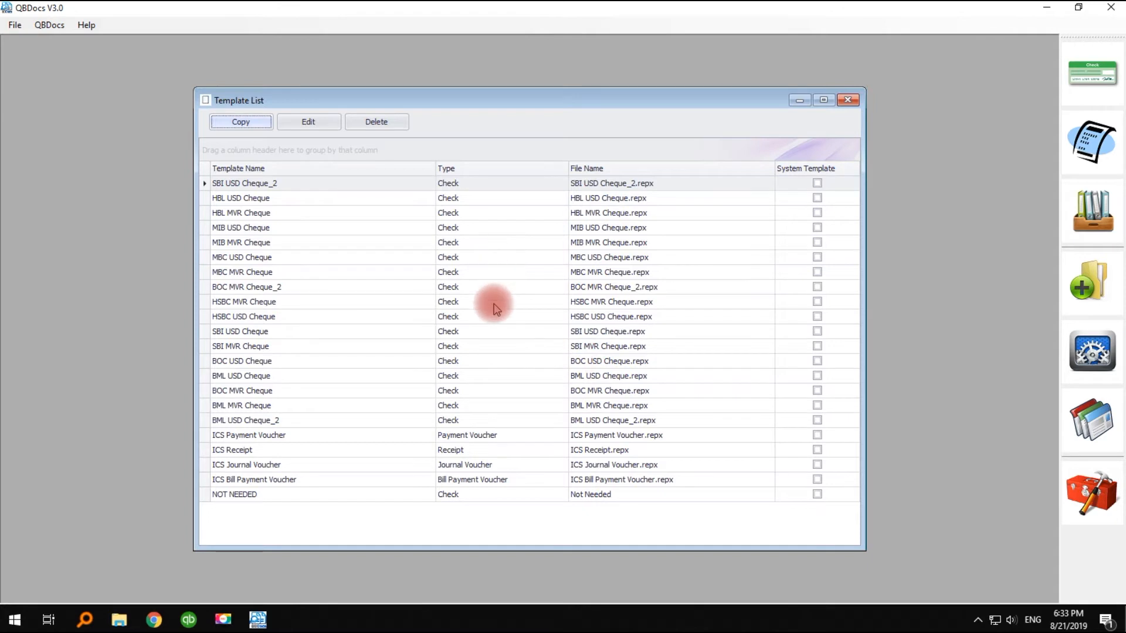
left_click(464, 436)
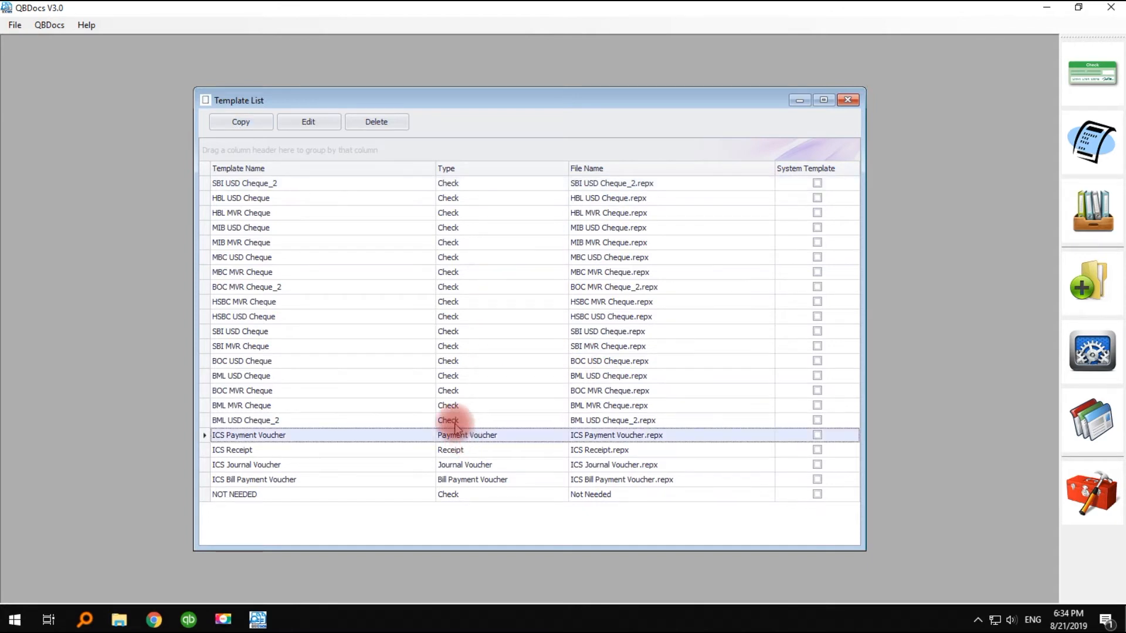
left_click(240, 123)
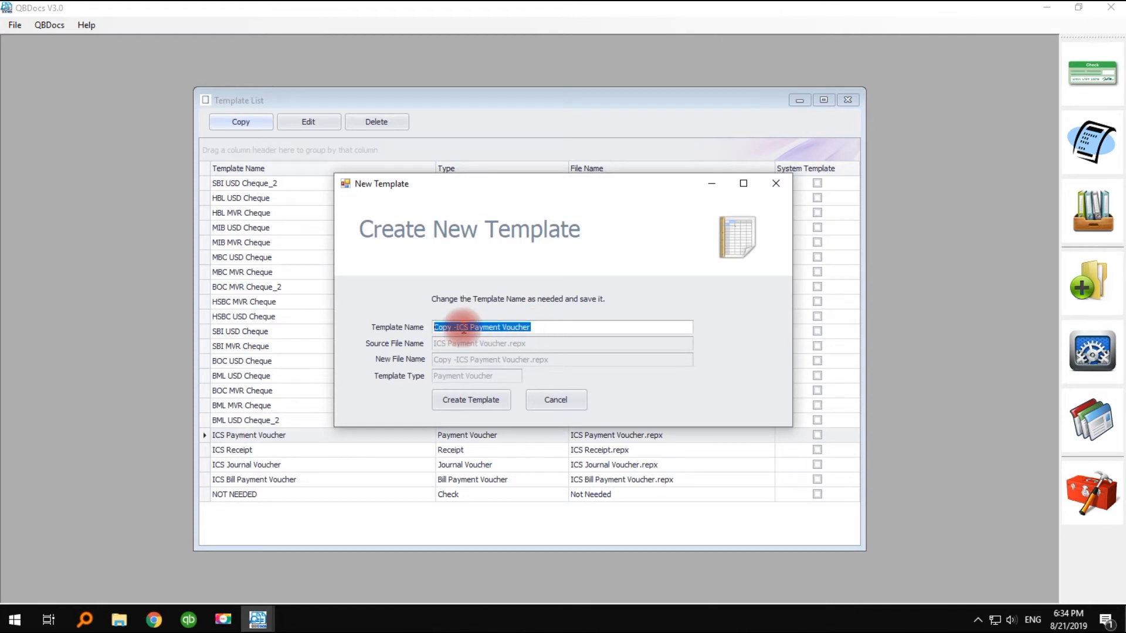
left_click_drag(469, 327, 397, 333)
type("b")
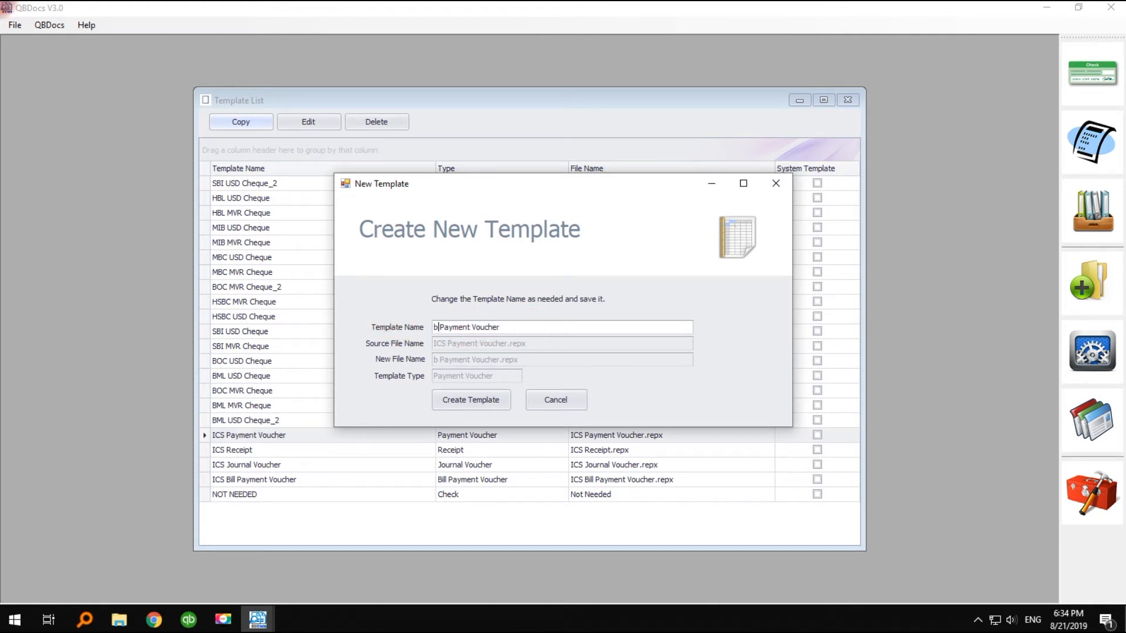
type("BC")
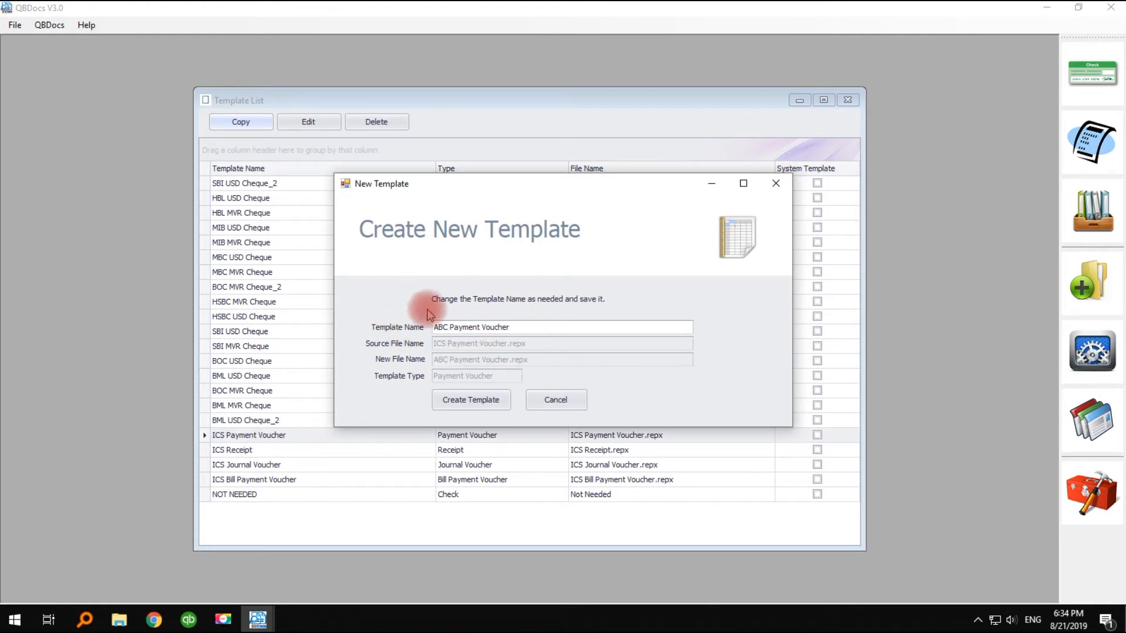
left_click(470, 400)
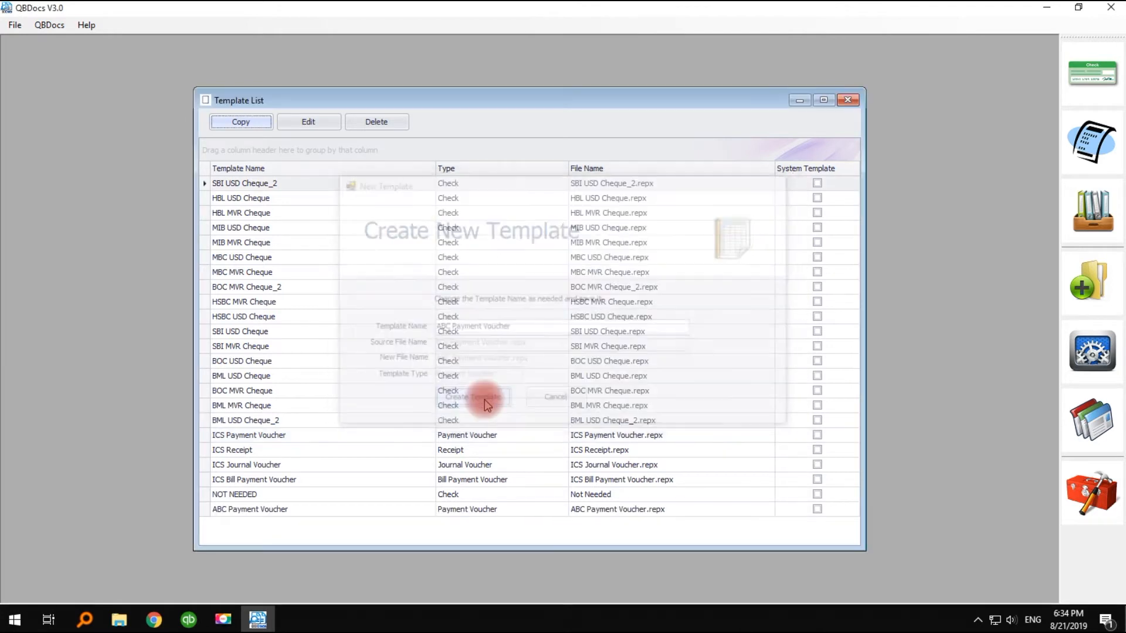
- Copy the ICS Bill Payment Voucher template as a new template named ABC Bill Payment Voucher
left_click(466, 480)
left_click(240, 121)
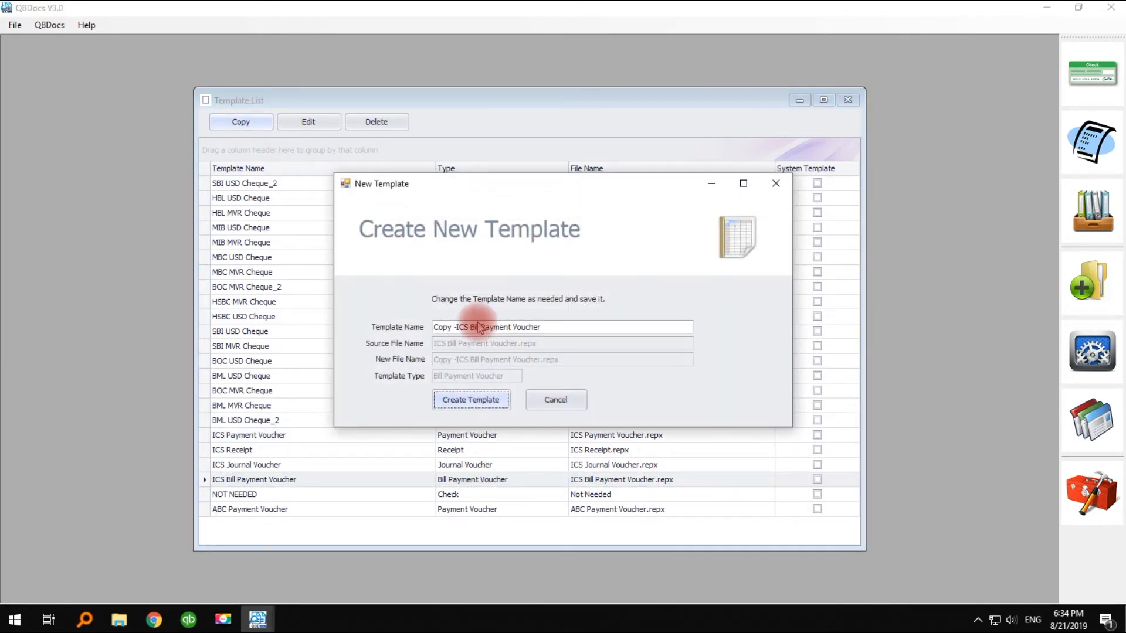
left_click(472, 327)
left_click_drag(469, 327, 379, 332)
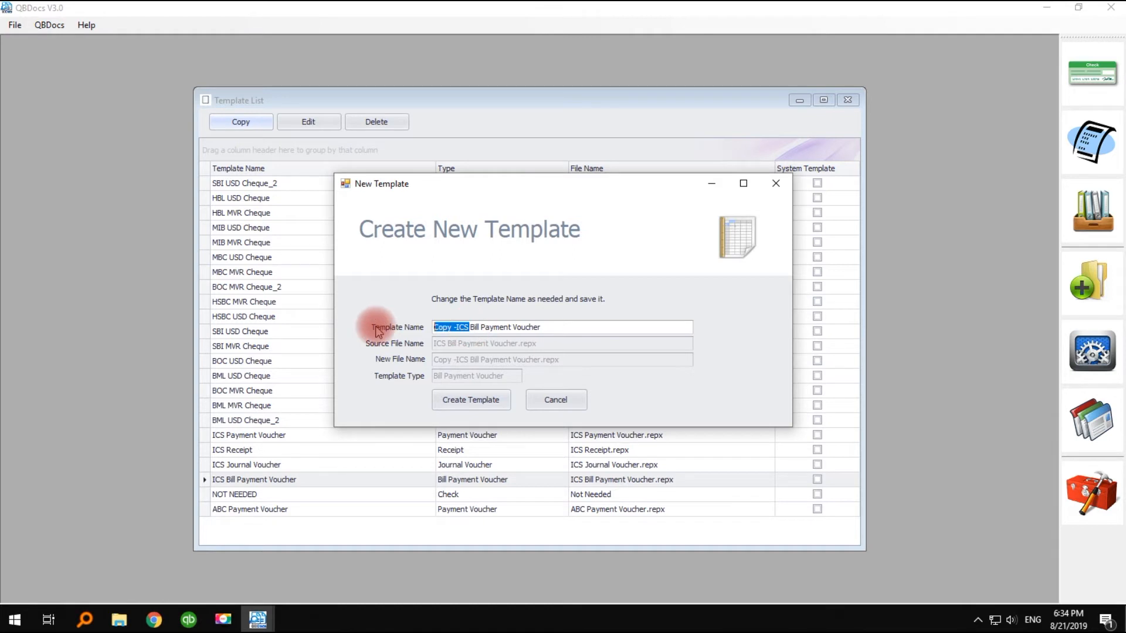
type("ABC")
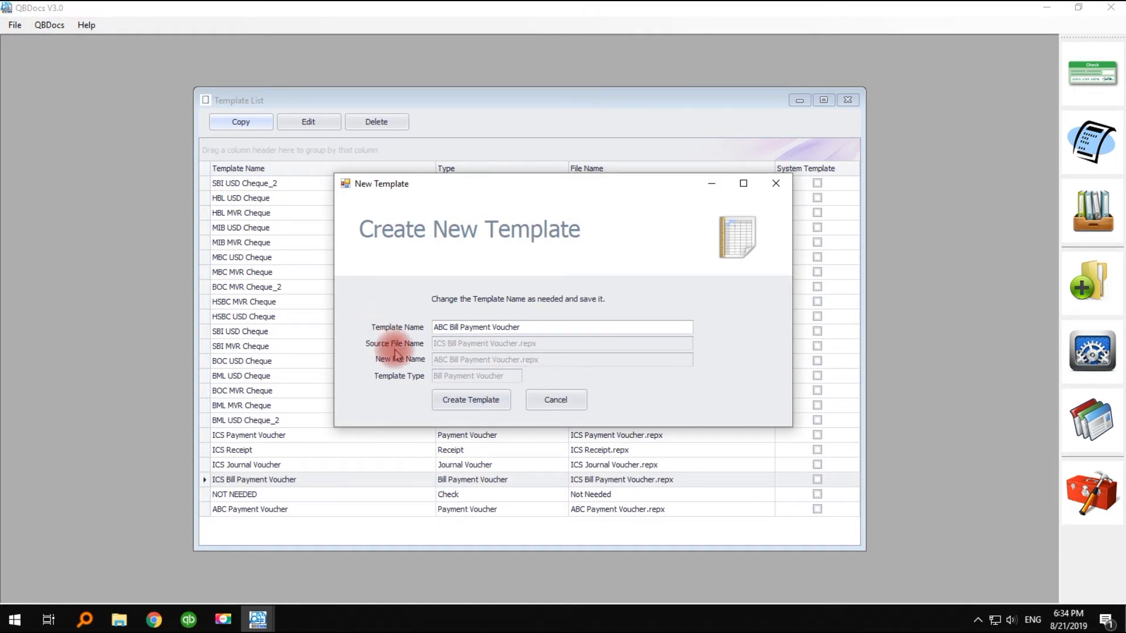
left_click(466, 402)
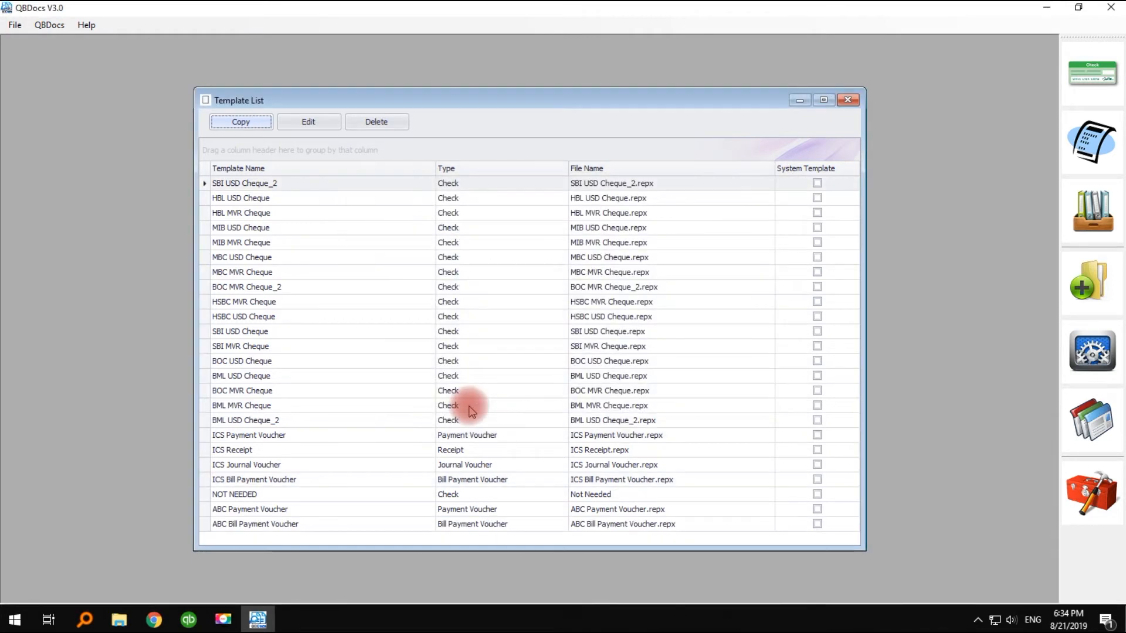
- Copy the ICS Receipt template as a new template named ABC Receipt
left_click(484, 451)
left_click(241, 121)
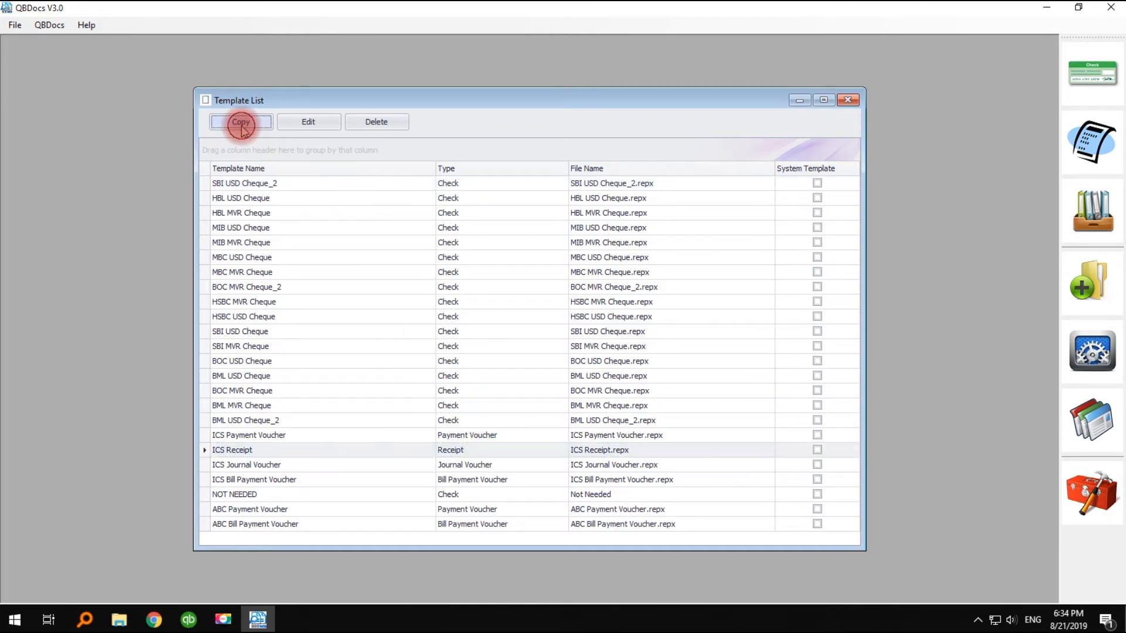
left_click_drag(468, 330, 382, 332)
type("AC")
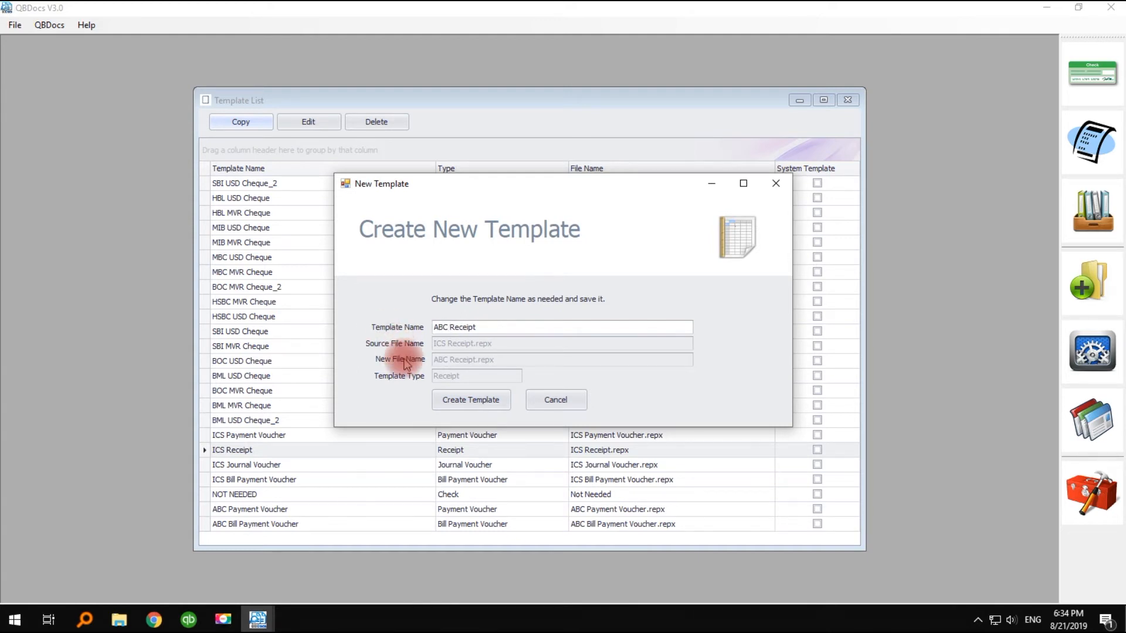
left_click(466, 399)
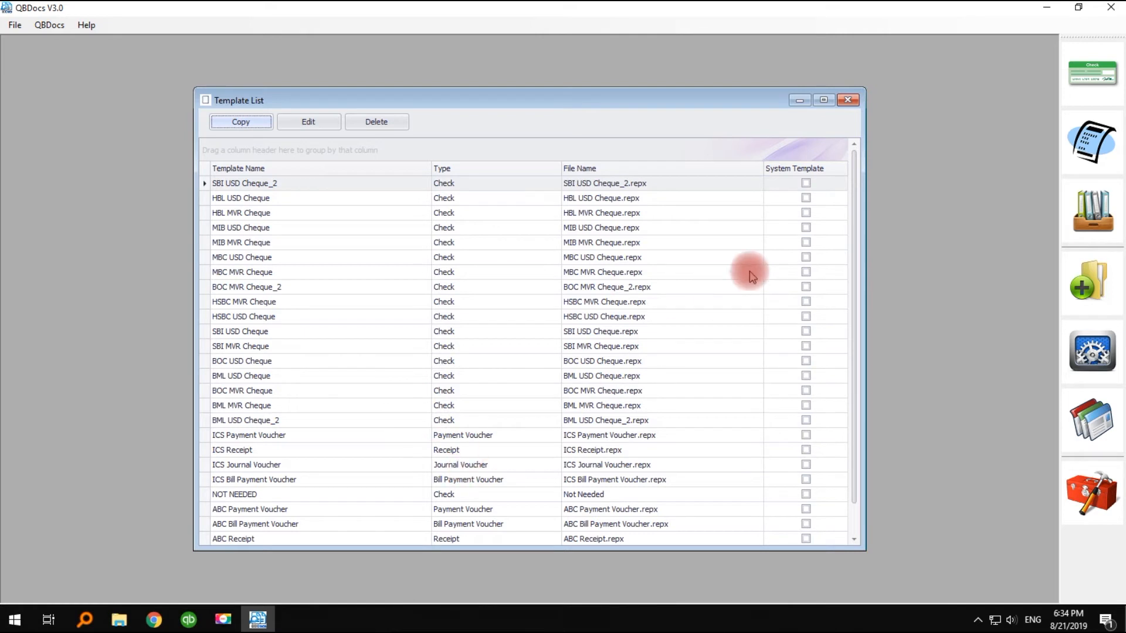
- Open the ABC Payment Voucher template for editing in the designer
scroll(677, 272, "down", 1)
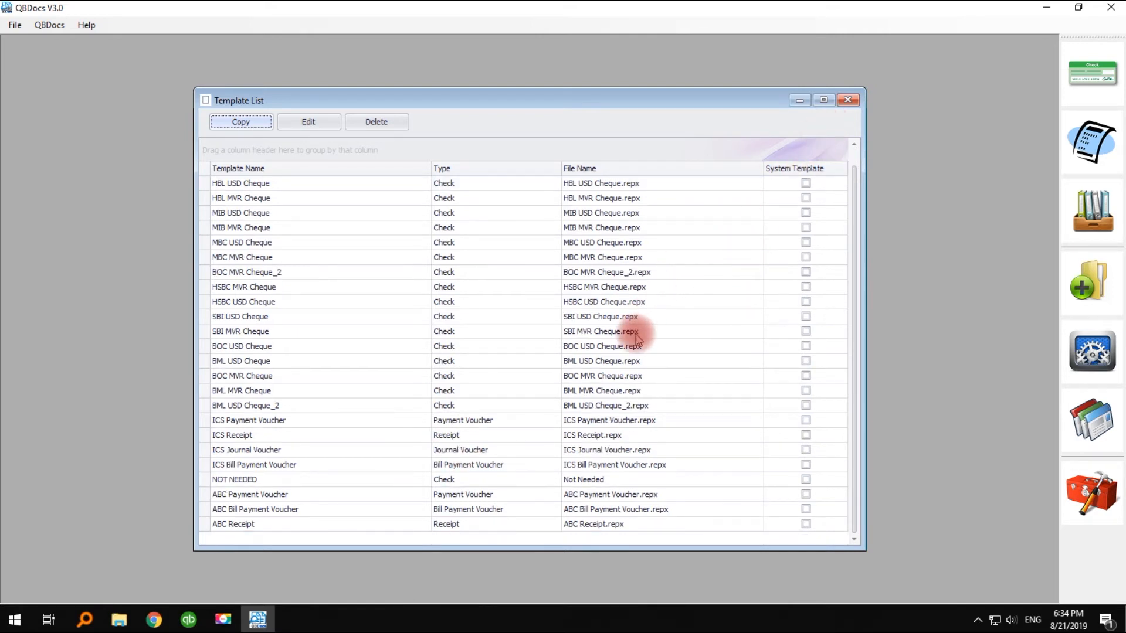
left_click(433, 510)
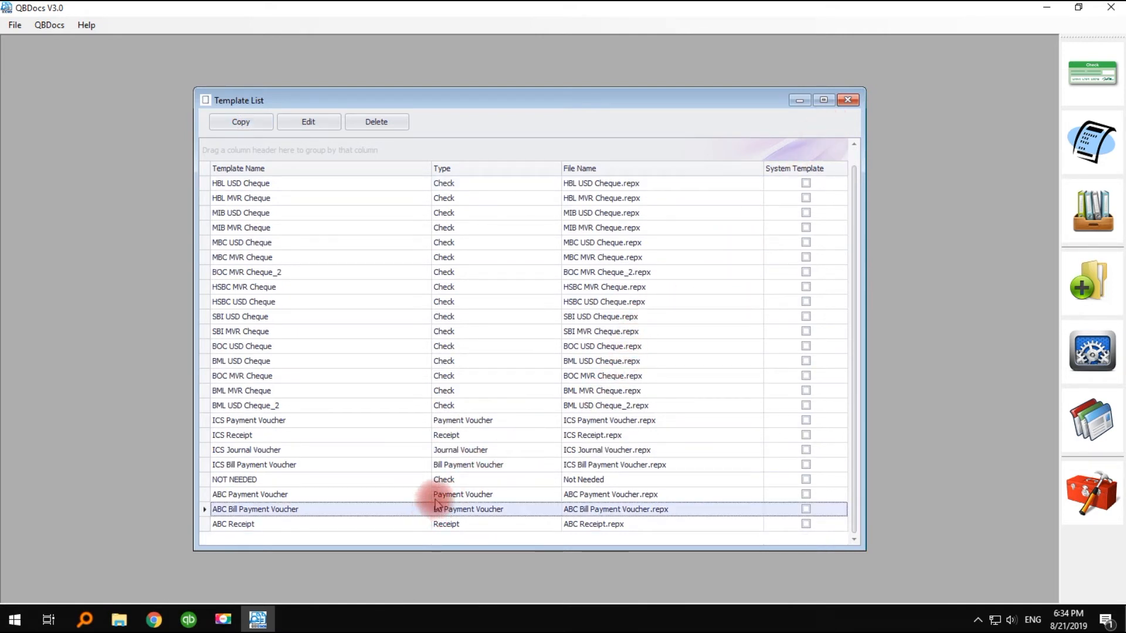
left_click(433, 494)
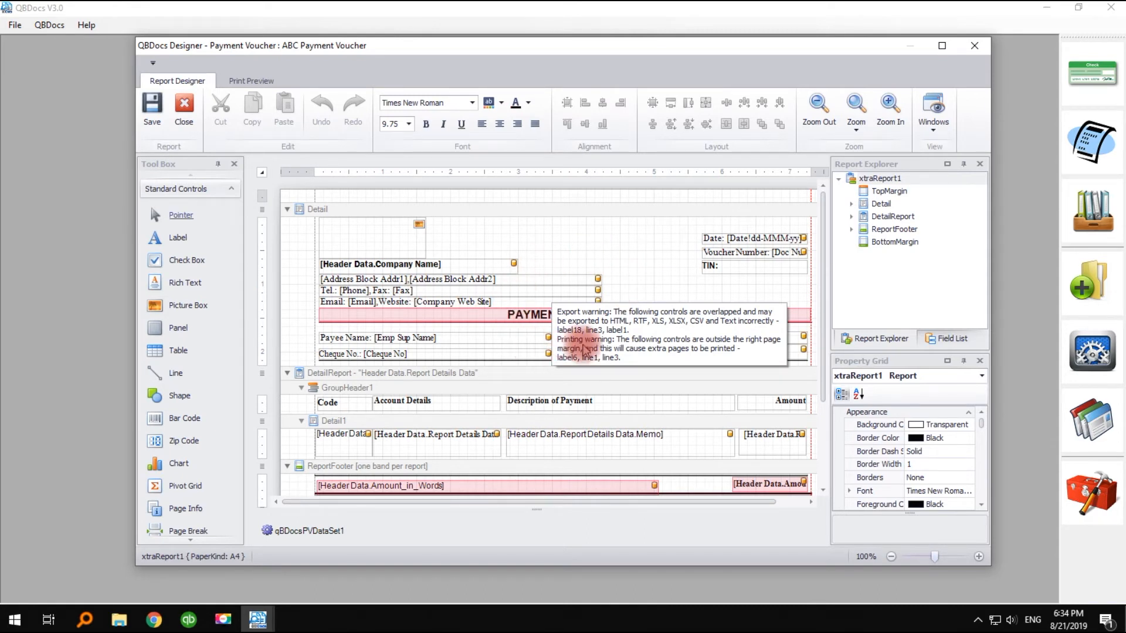
- Add a label below the TIN line in the Detail band and set its text to ABC Company
left_click(640, 280)
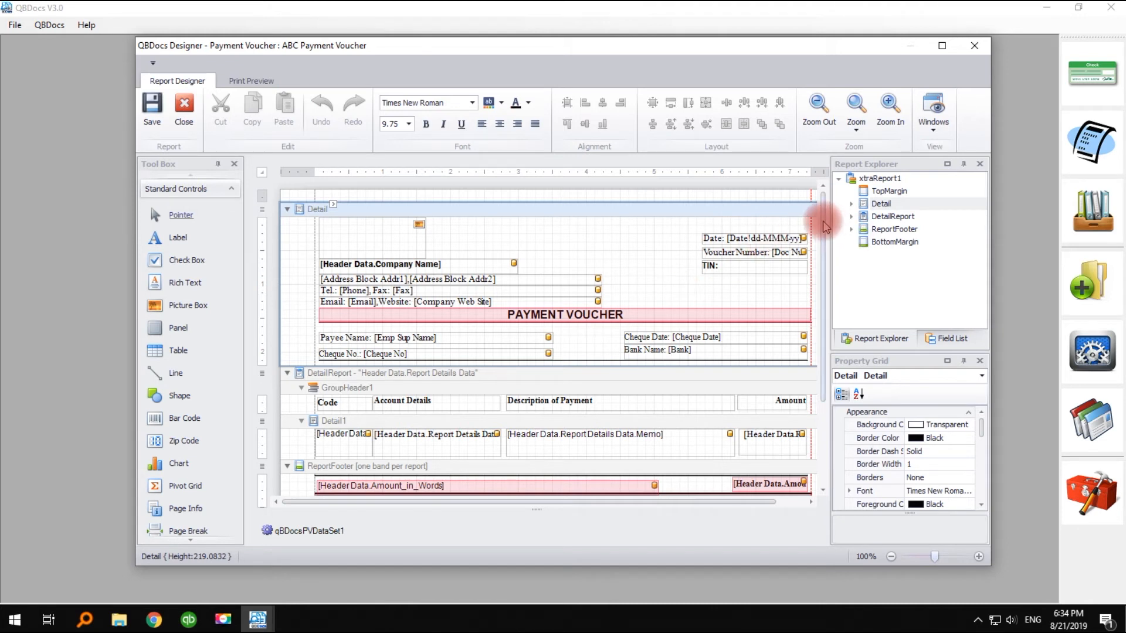
scroll(799, 289, "down", 5)
scroll(829, 301, "up", 2)
scroll(798, 246, "up", 2)
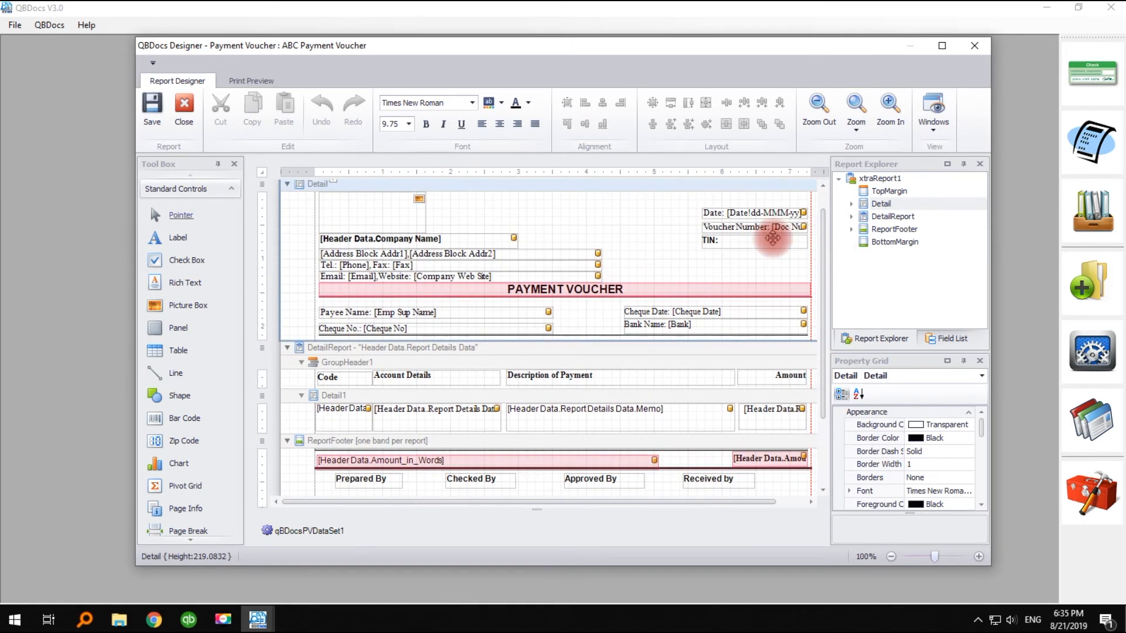
left_click_drag(175, 247, 704, 267)
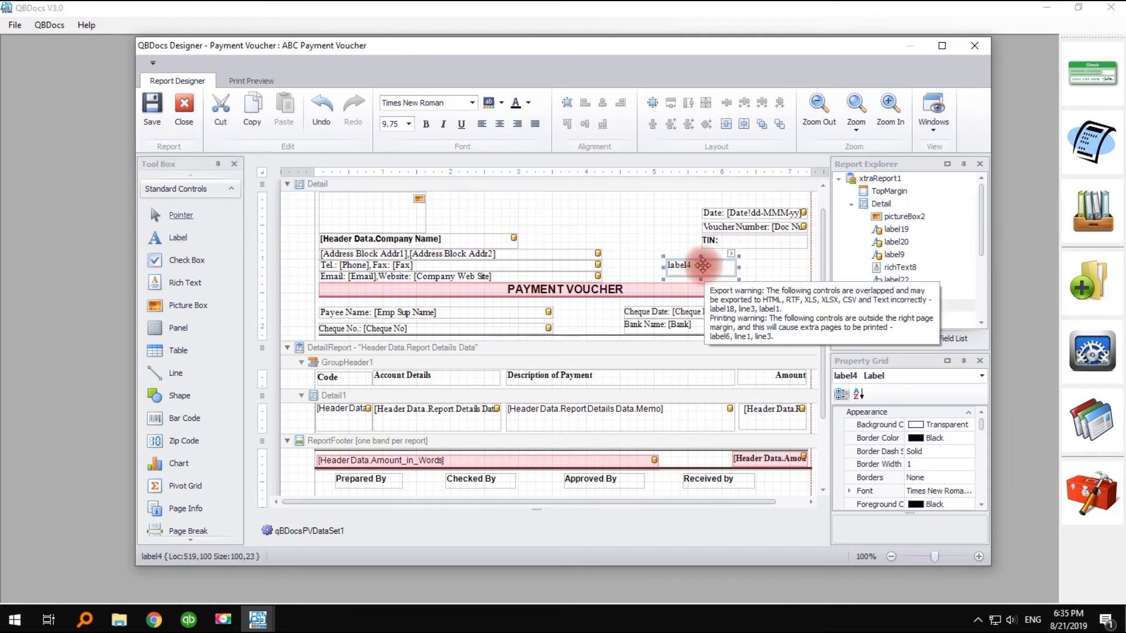
double_click(702, 265)
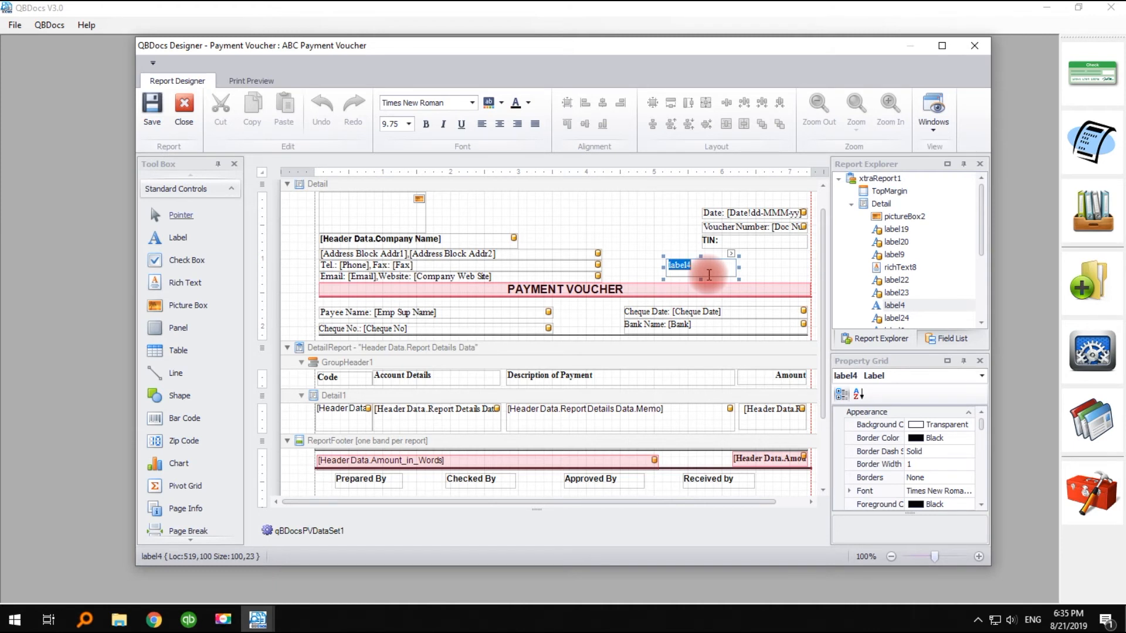
type("ABC Company")
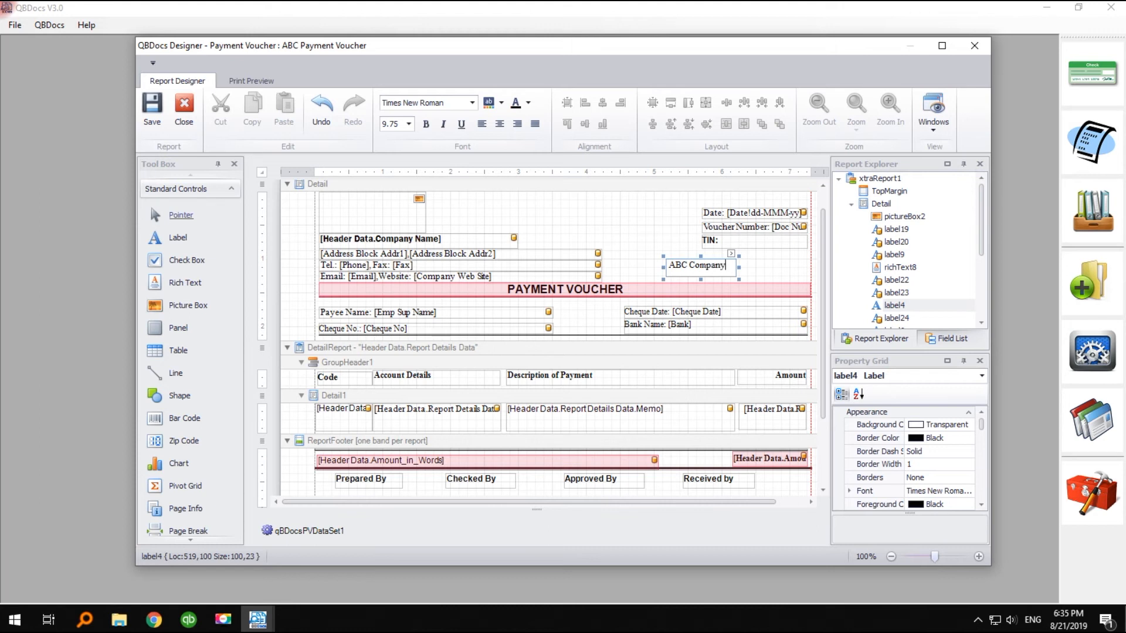
left_click(630, 262)
- Move the ABC Company label beside the company name field in the voucher header and make its text bold
left_click_drag(691, 261, 548, 244)
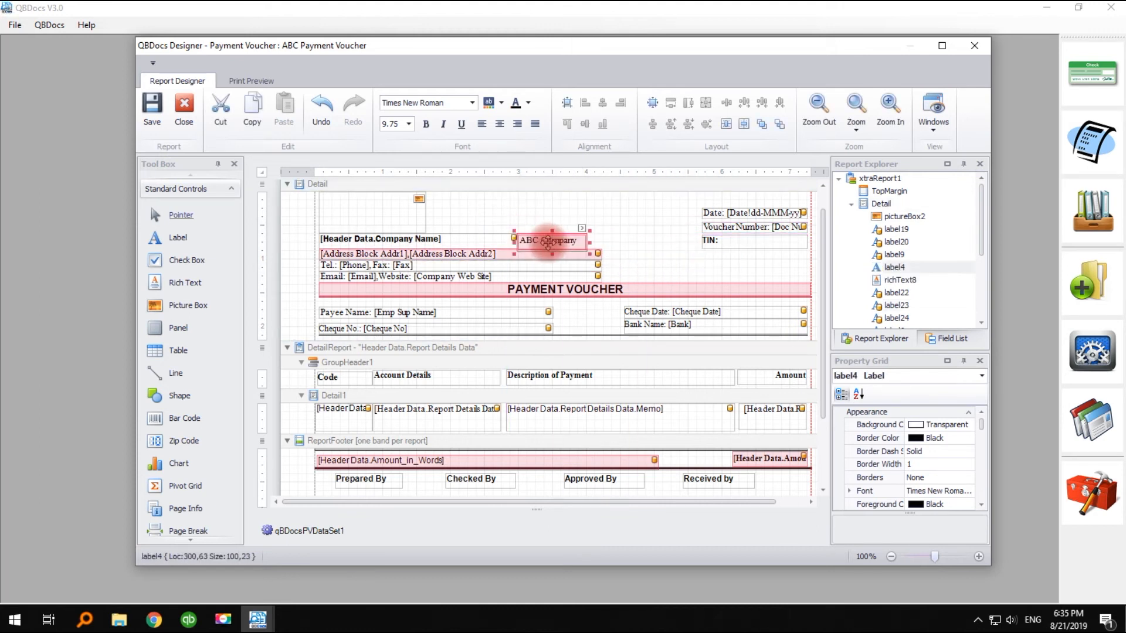
double_click(558, 243)
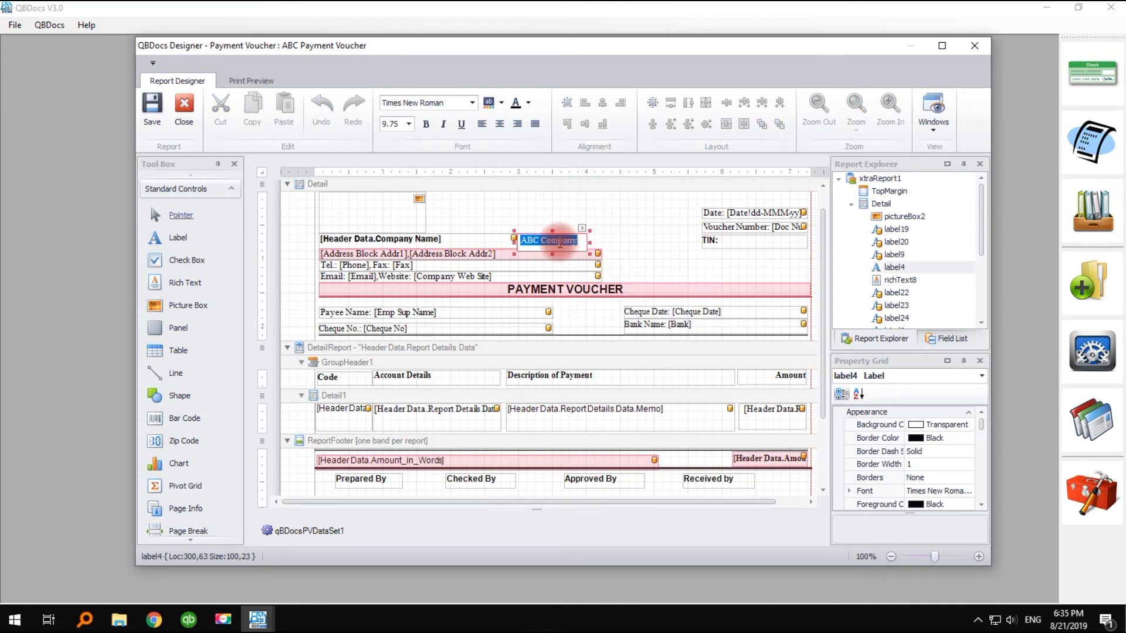
key("ctrl+b")
left_click_drag(569, 241, 585, 241)
left_click(645, 244)
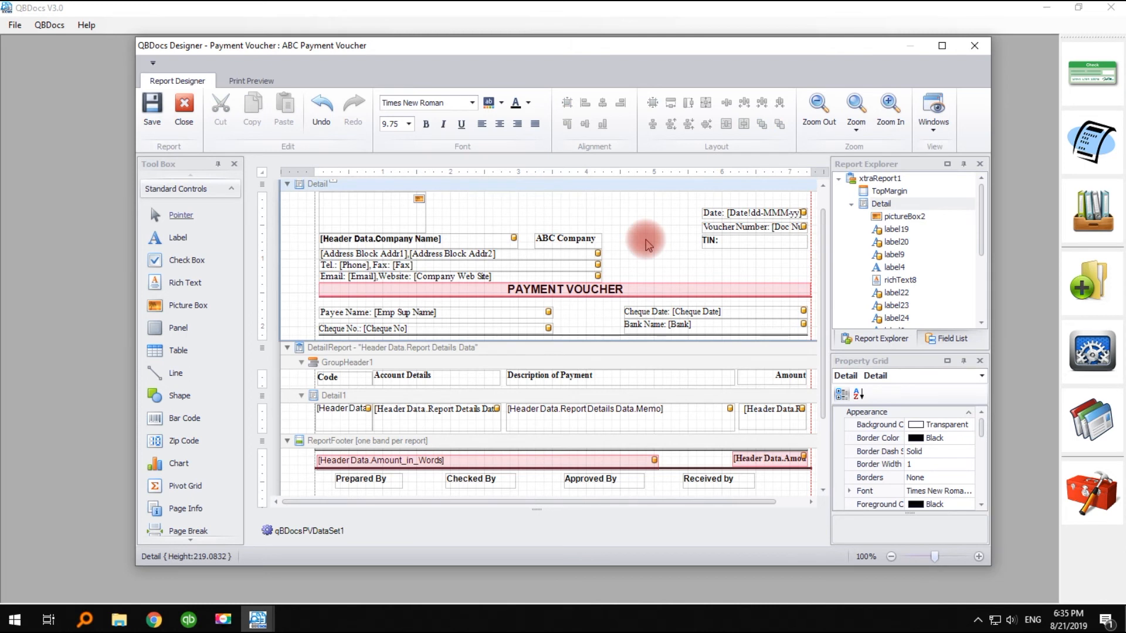
- Insert the Date field from Header Data into the Detail band, below the TIN line
left_click(954, 340)
left_click(851, 191)
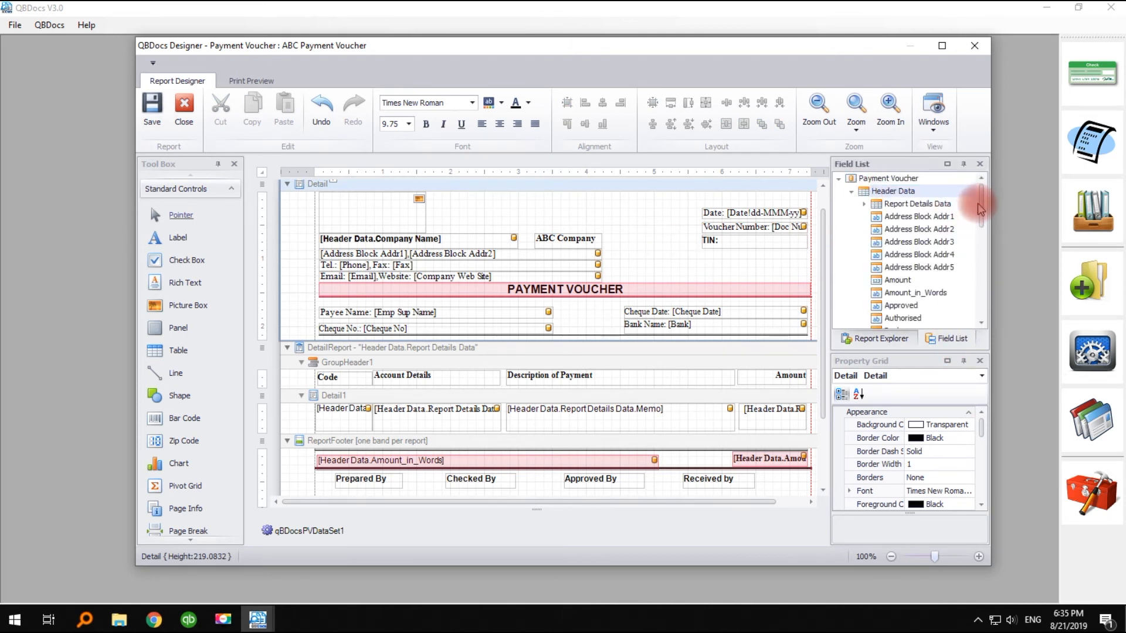
left_click_drag(983, 200, 984, 261)
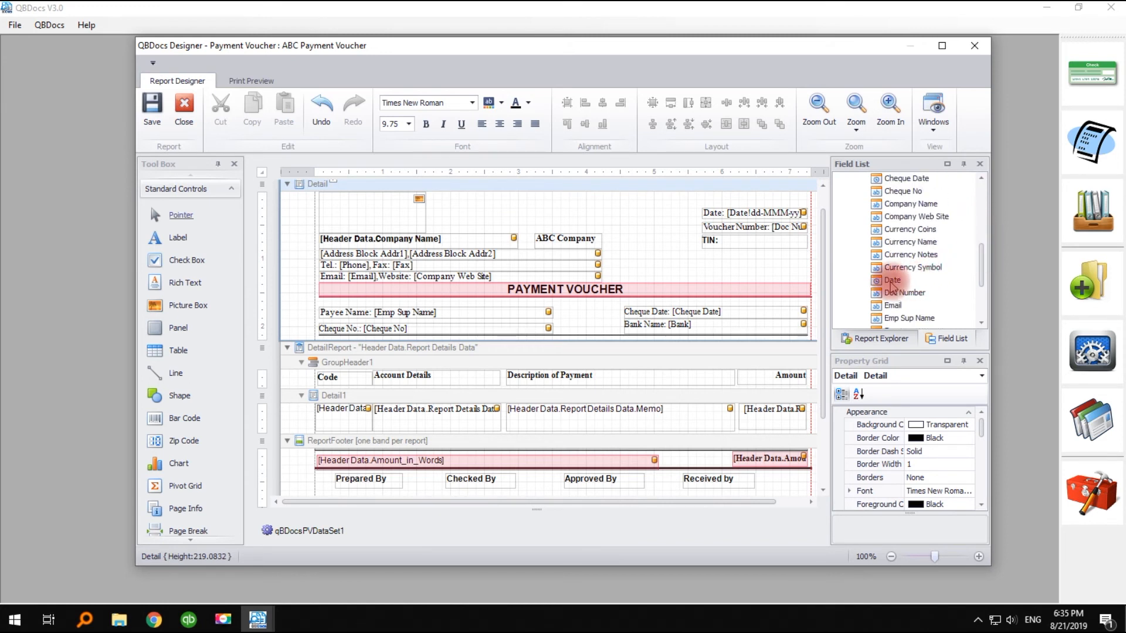
left_click_drag(890, 282, 756, 268)
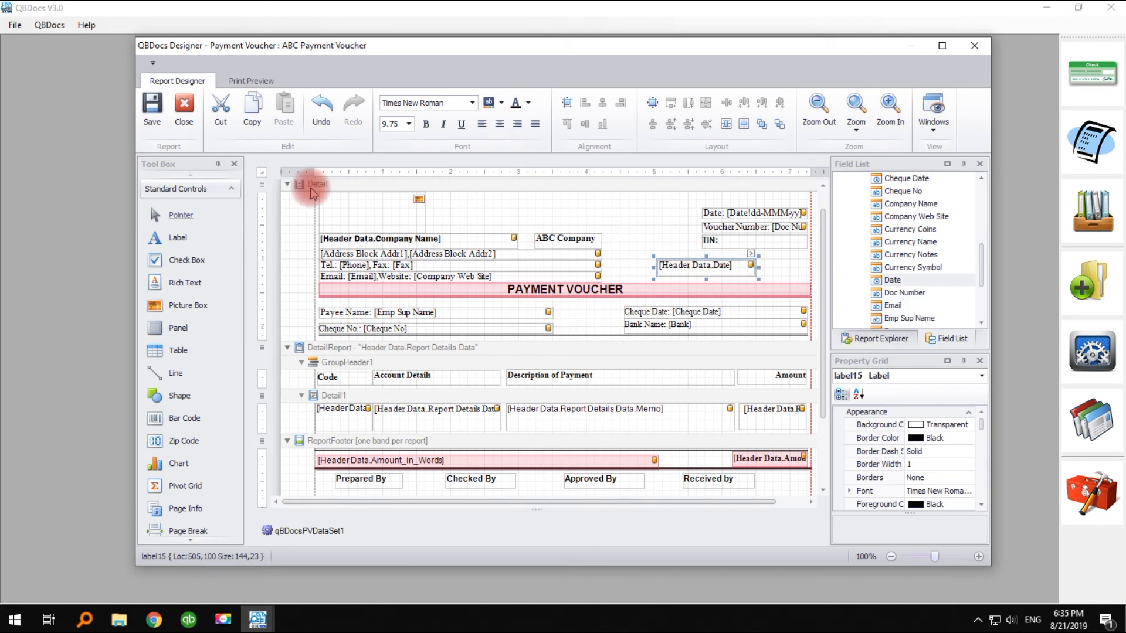
- Save the ABC Payment Voucher template, check its print preview, and close the designer
left_click(153, 122)
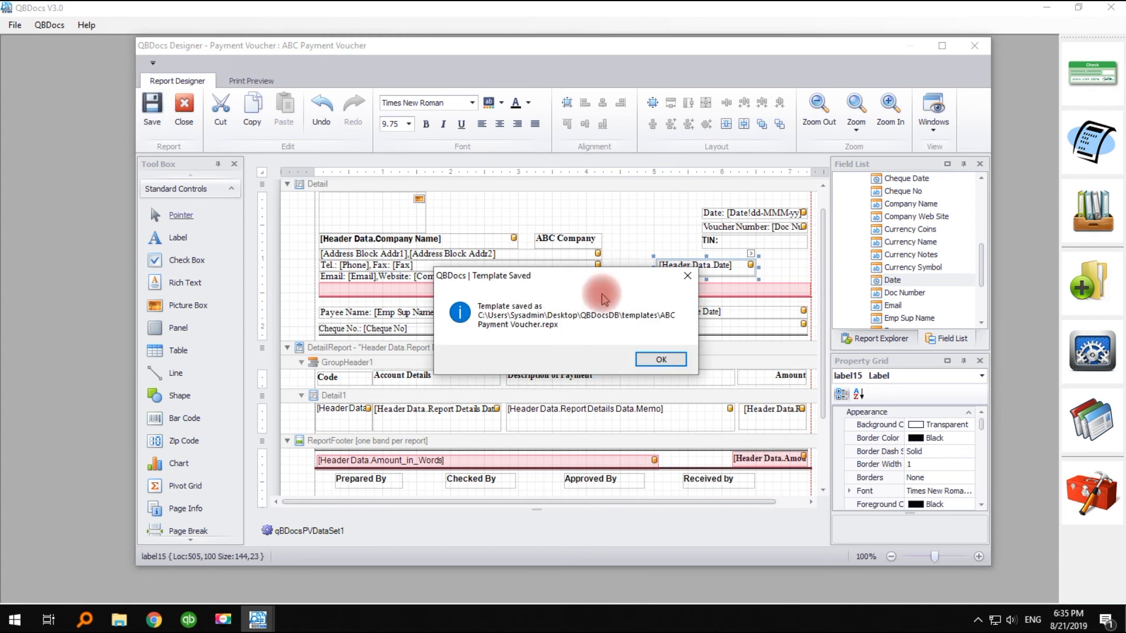
left_click(658, 359)
left_click(280, 86)
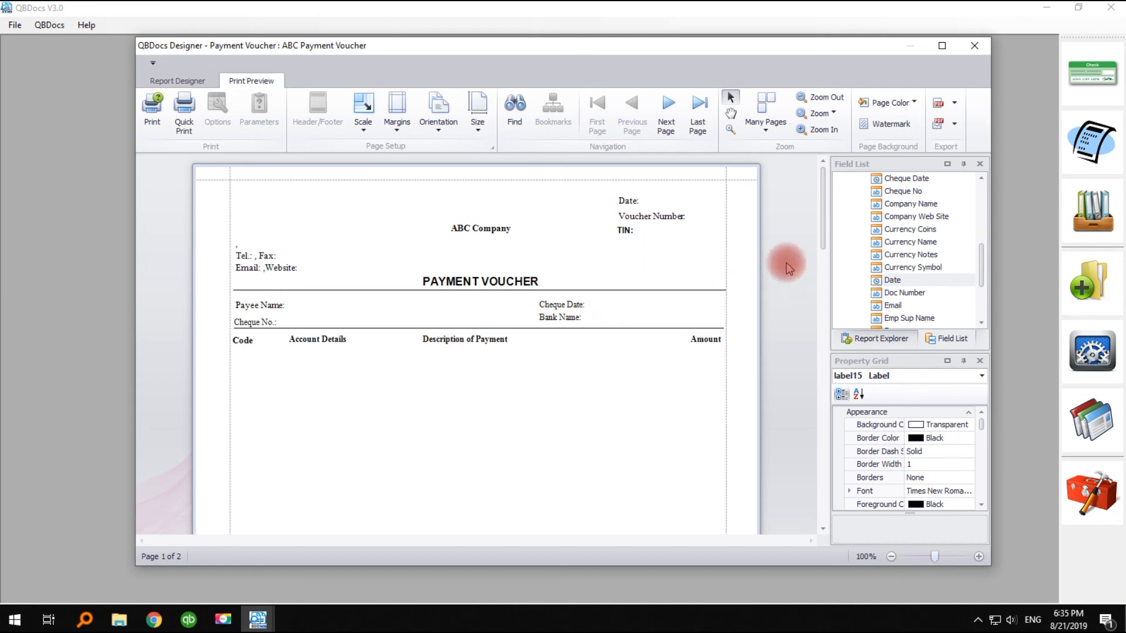
mouse_move(823, 199)
left_mouse_down()
mouse_move(829, 297)
mouse_move(828, 179)
left_mouse_up()
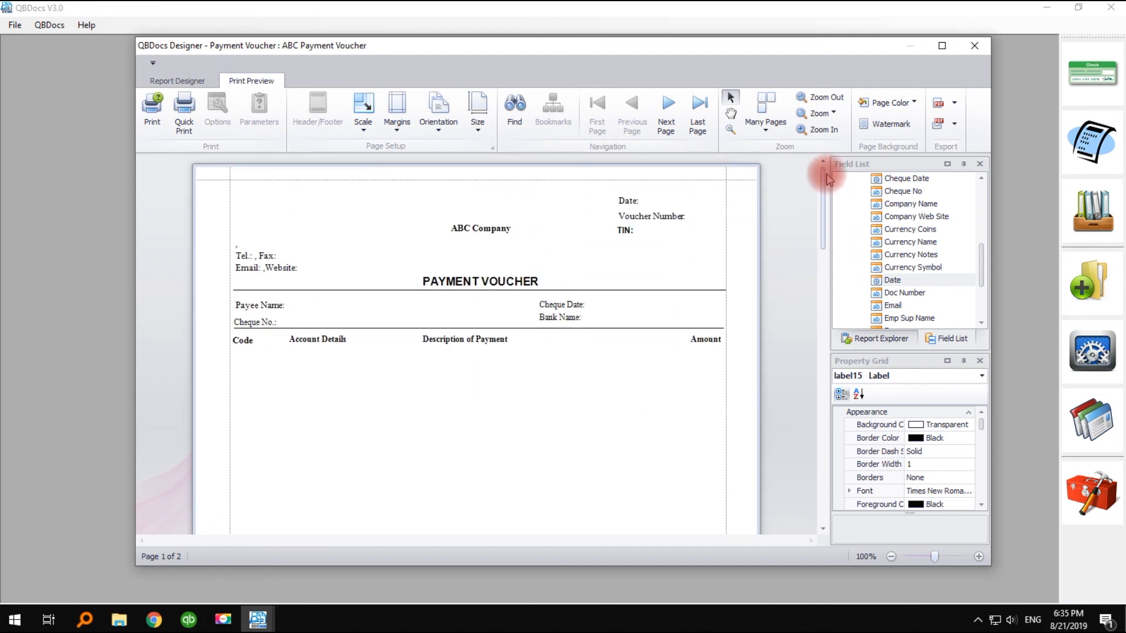
left_click(974, 45)
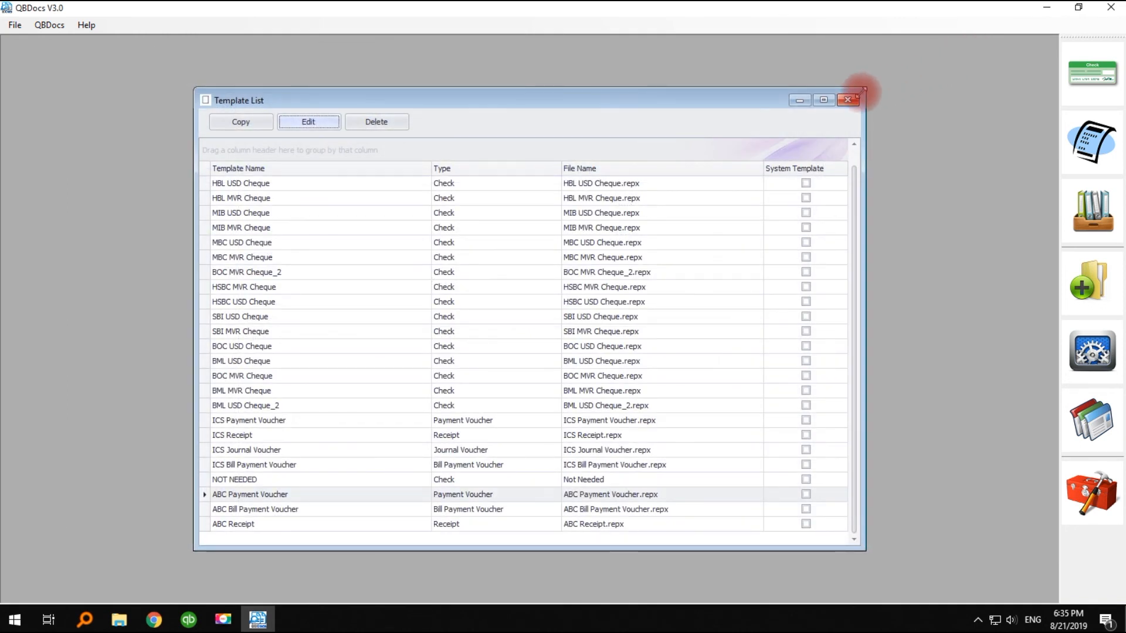